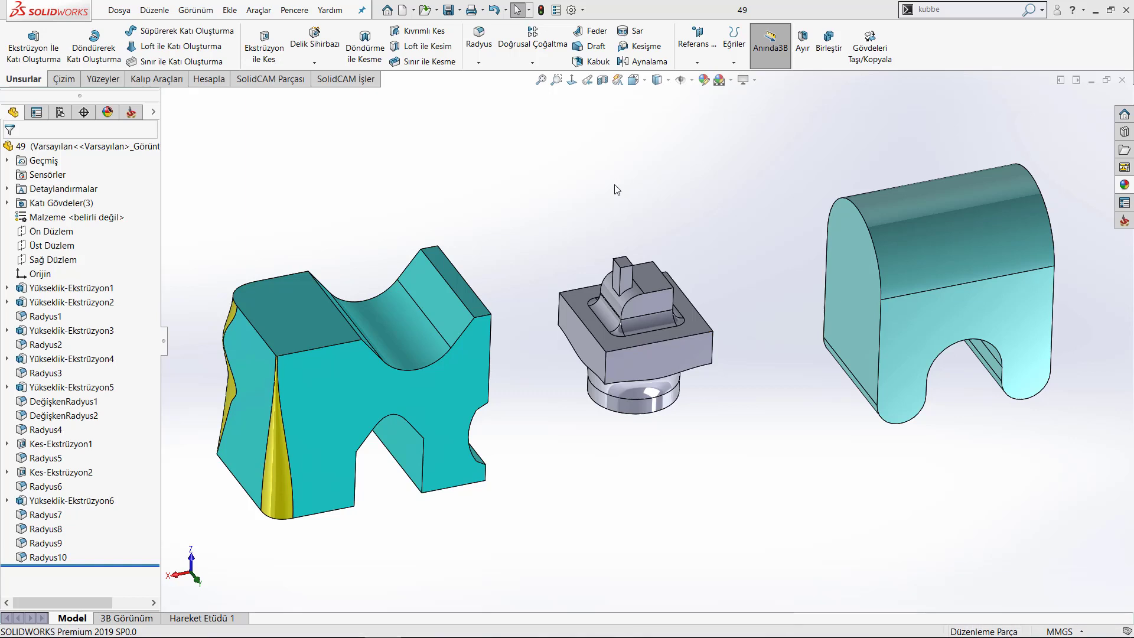
Begin a variable-size fillet on the vertical, front-top and left diagonal edges at the gray part's corner.
click(479, 36)
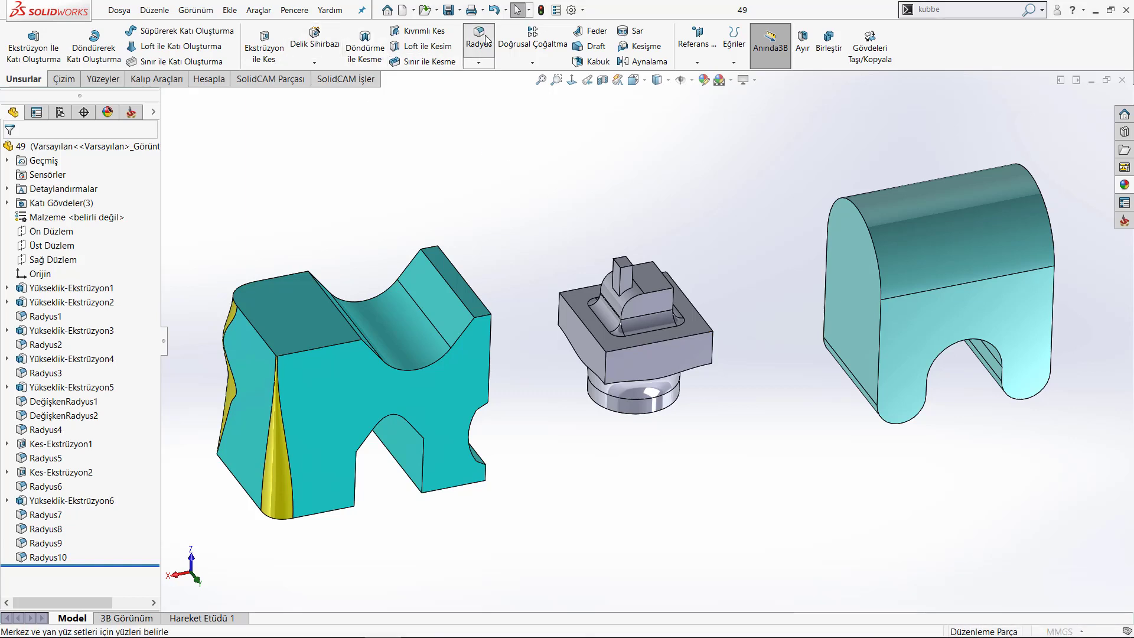
click(54, 211)
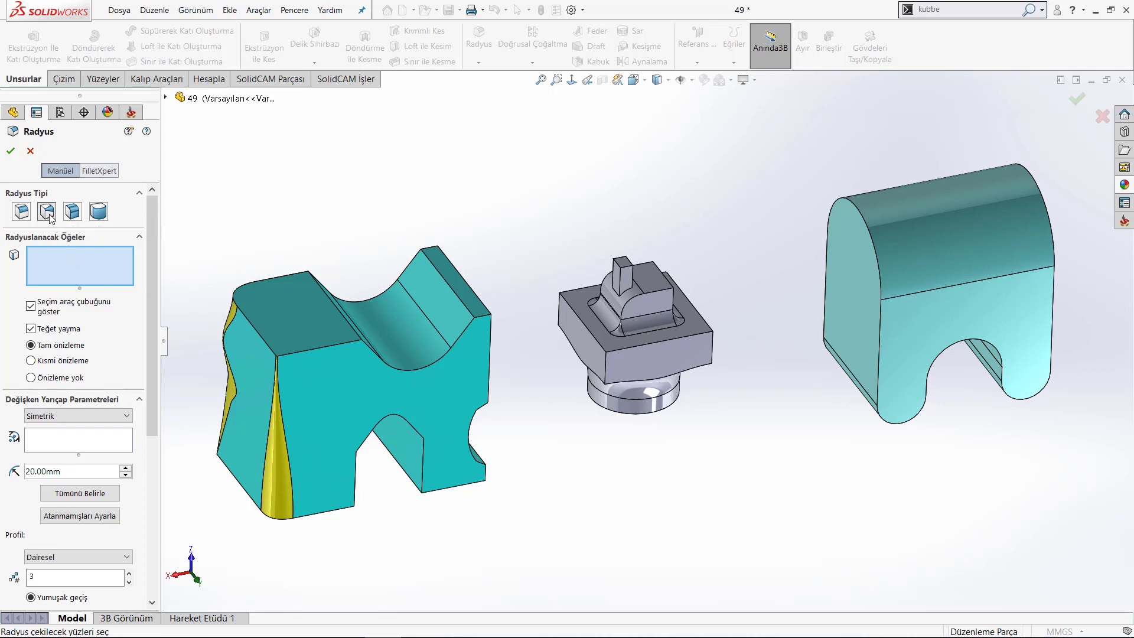
scroll(612, 362, down, 3)
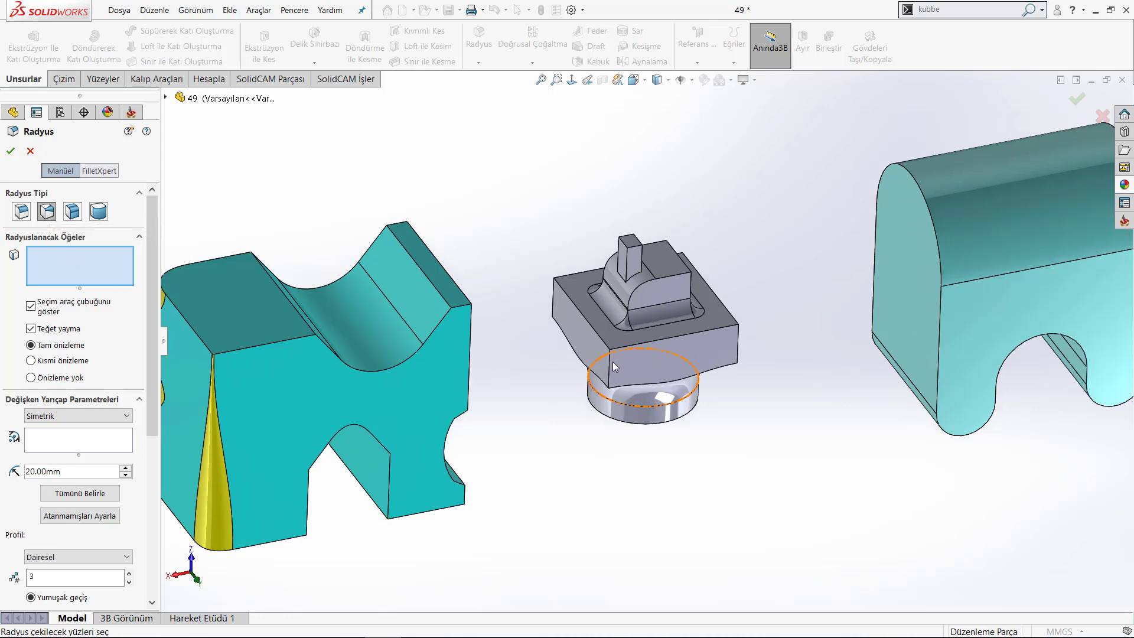
scroll(629, 365, down, 3)
click(618, 356)
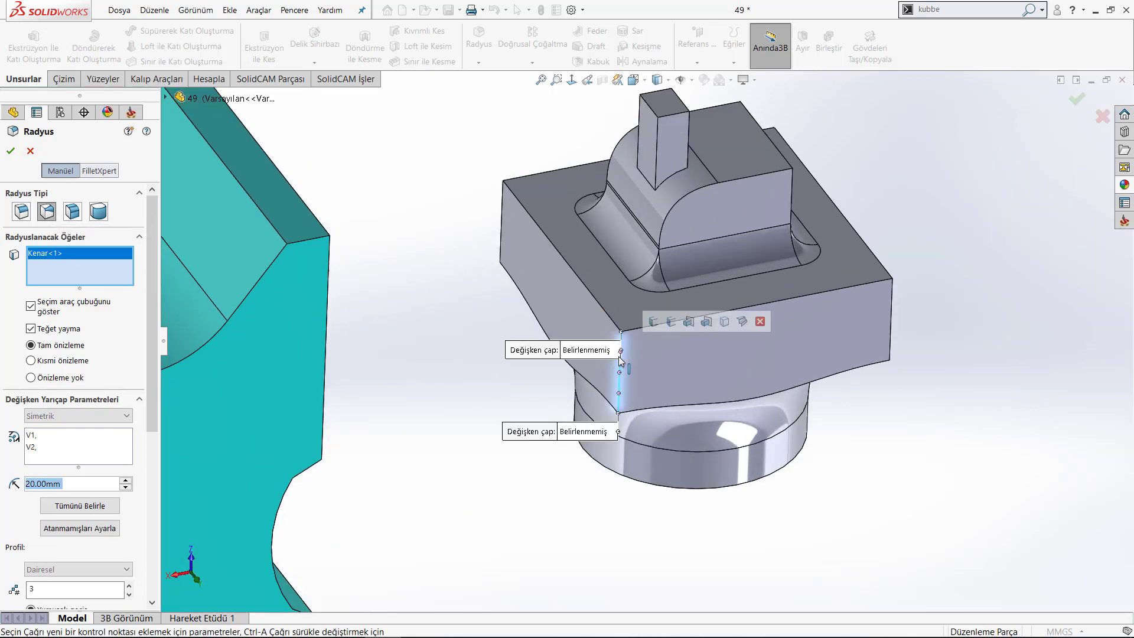
click(637, 327)
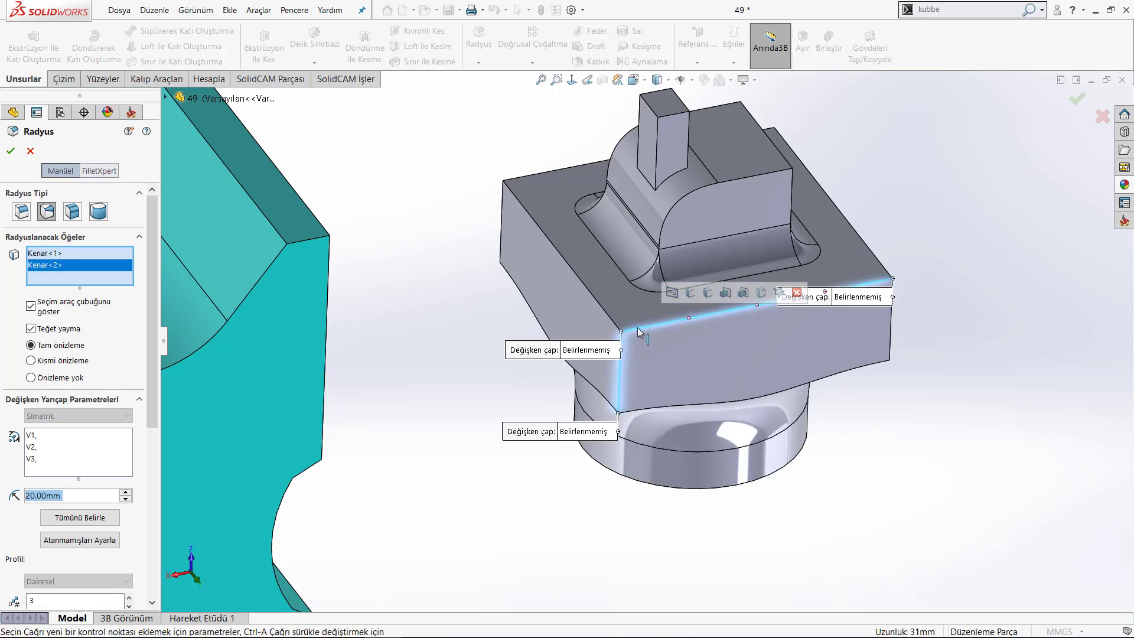
click(602, 310)
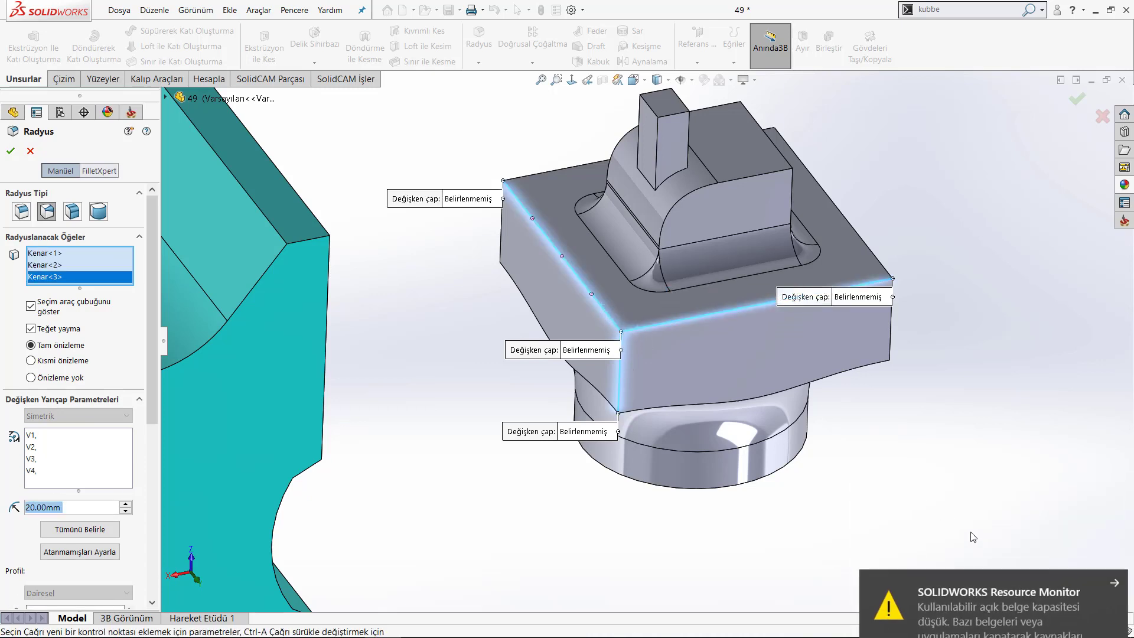
click(1105, 499)
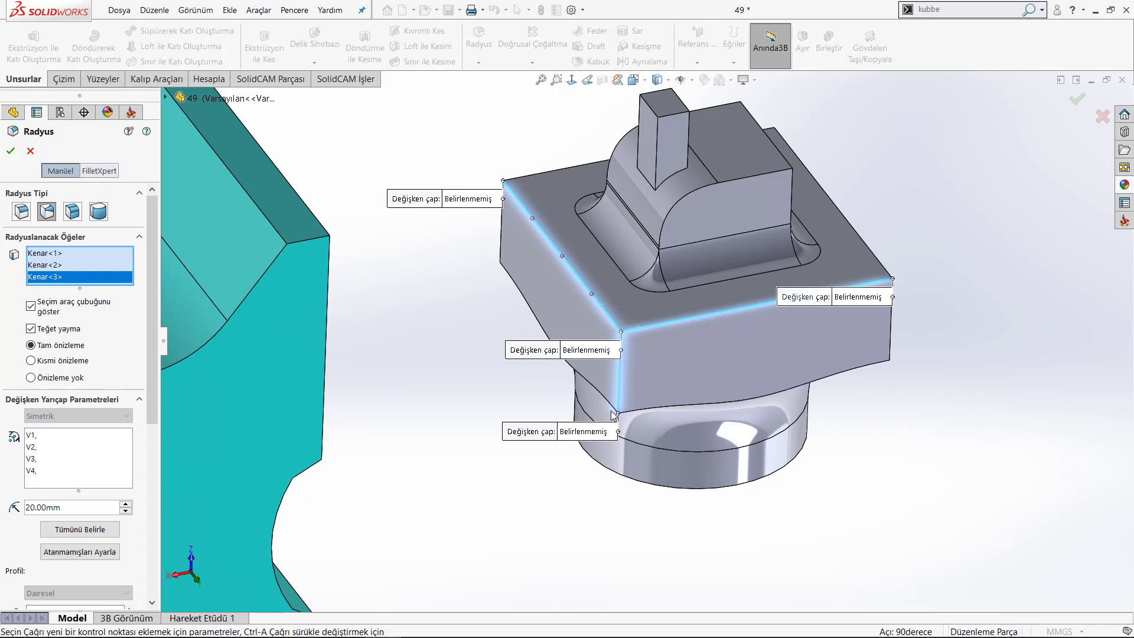
drag(585, 354, 543, 353)
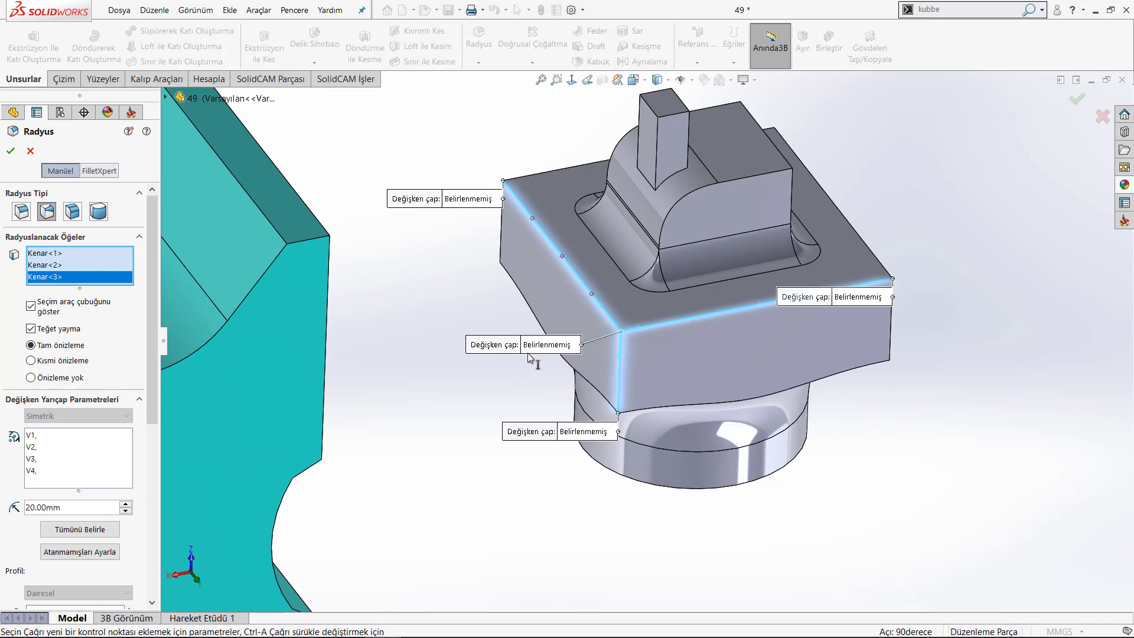
Set a 10 mm radius at the vertical edge's bottom end.
click(550, 345)
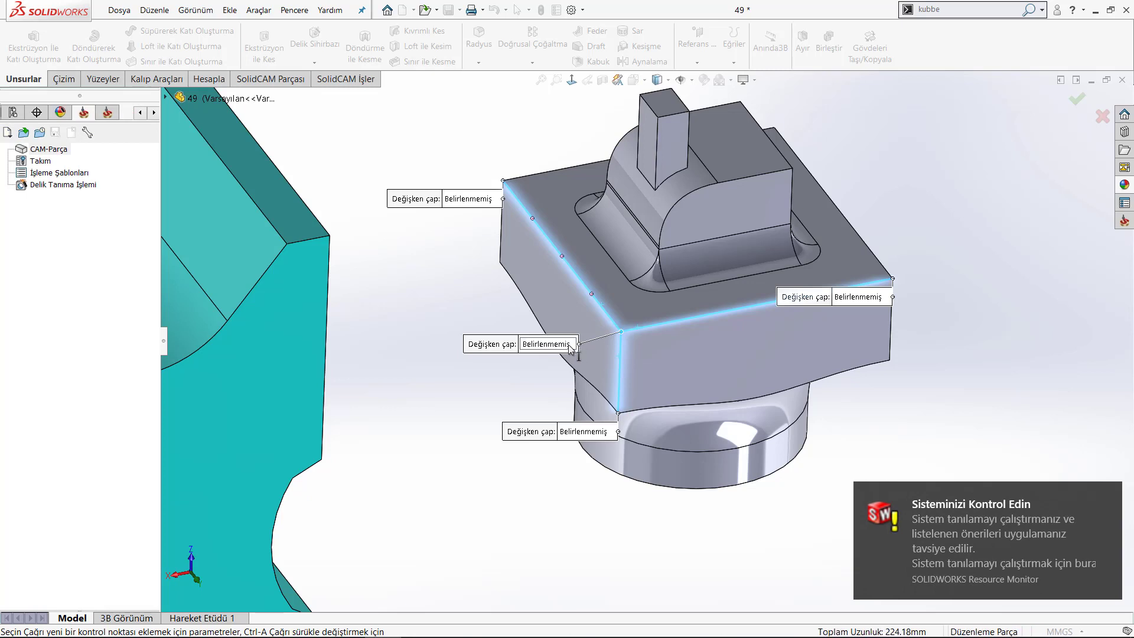
click(44, 151)
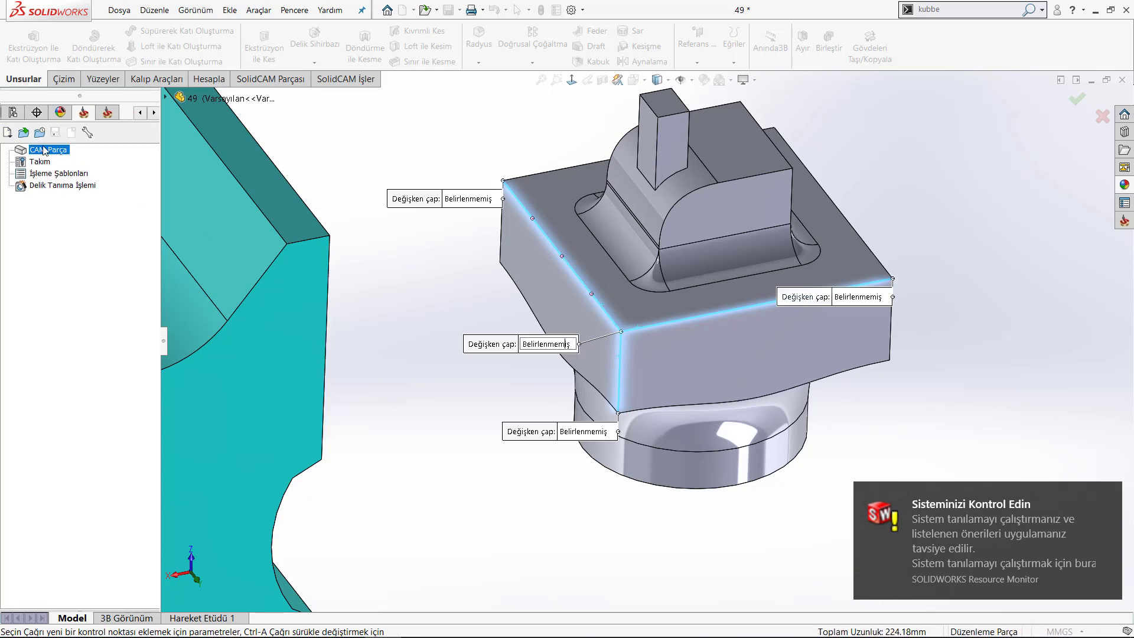
click(10, 116)
click(10, 114)
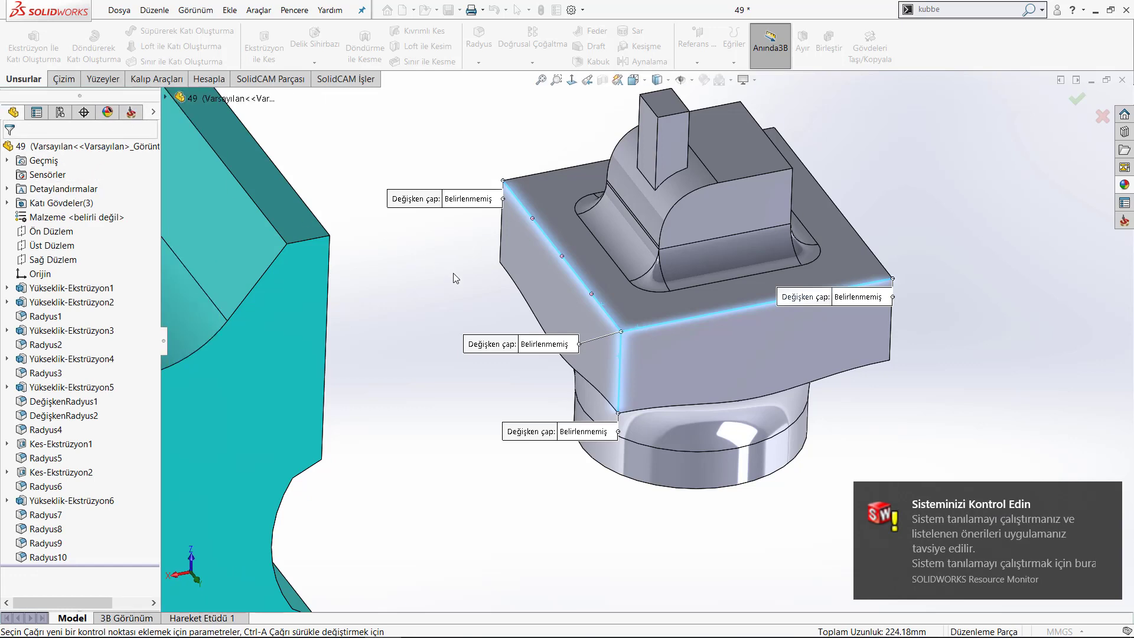
click(588, 431)
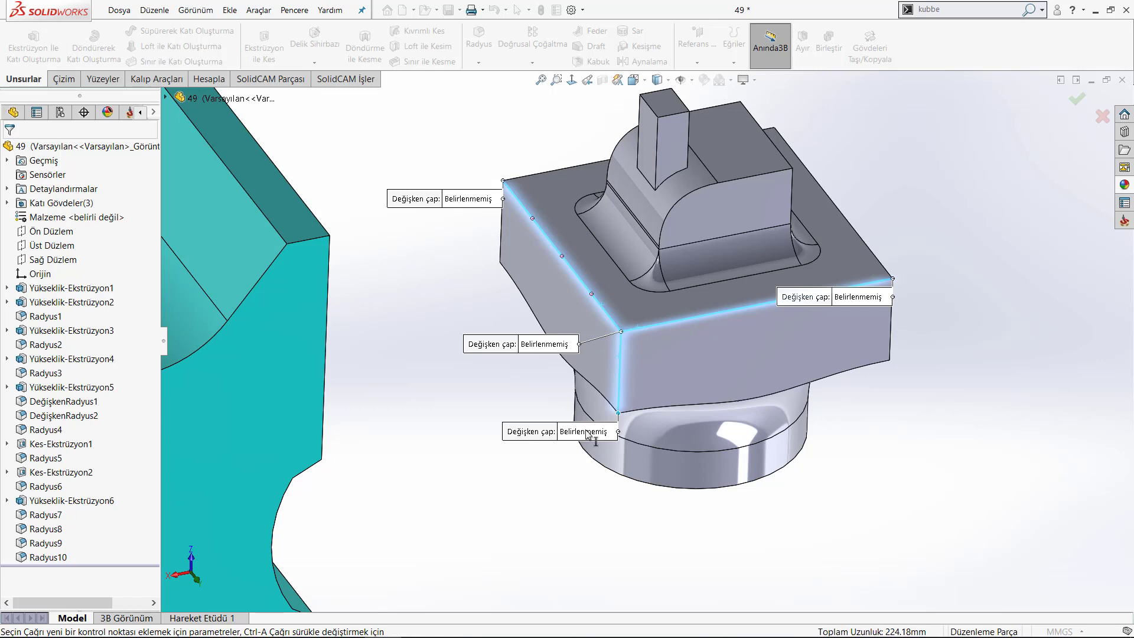
text(10)
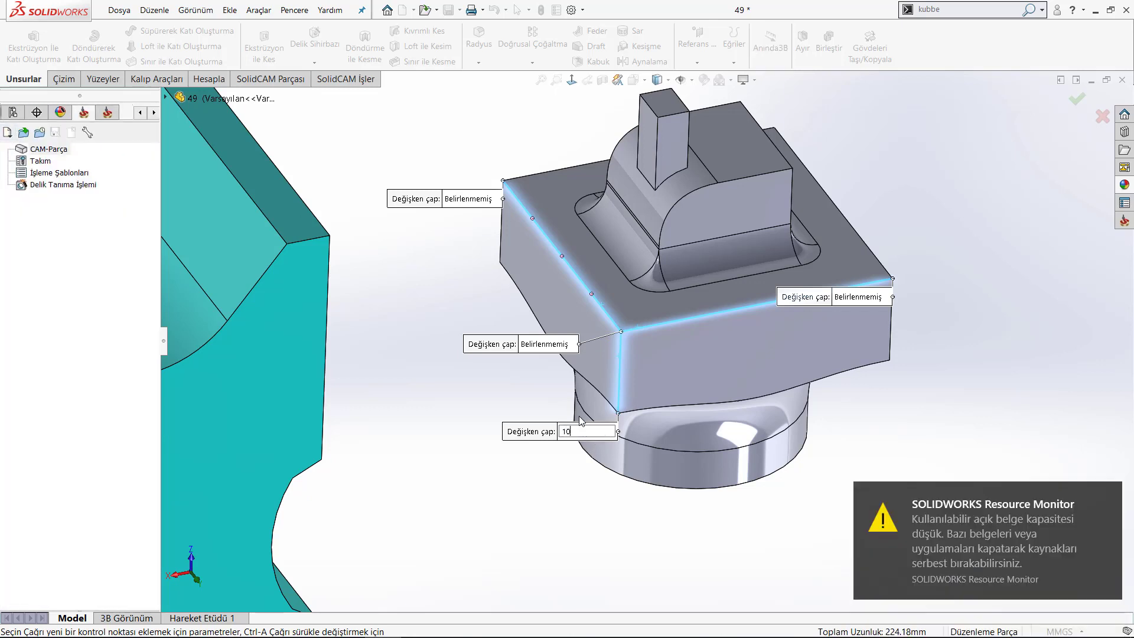
key(Return)
Set the shared corner vertex radius to 3 mm, correcting an initial 5 mm entry.
click(567, 344)
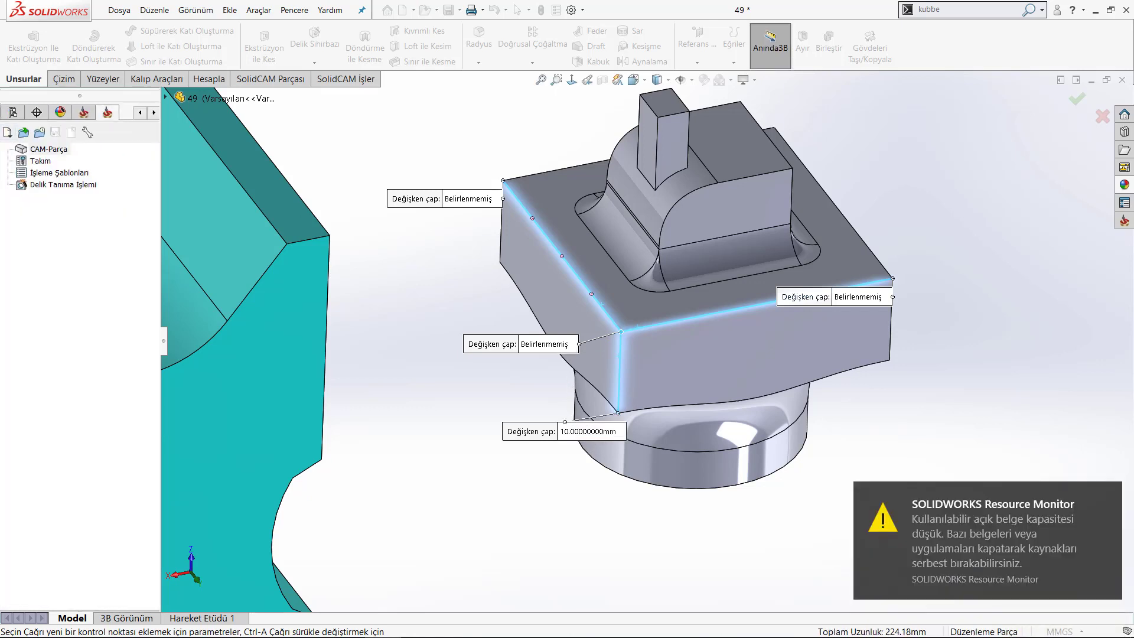
text(5)
key(Return)
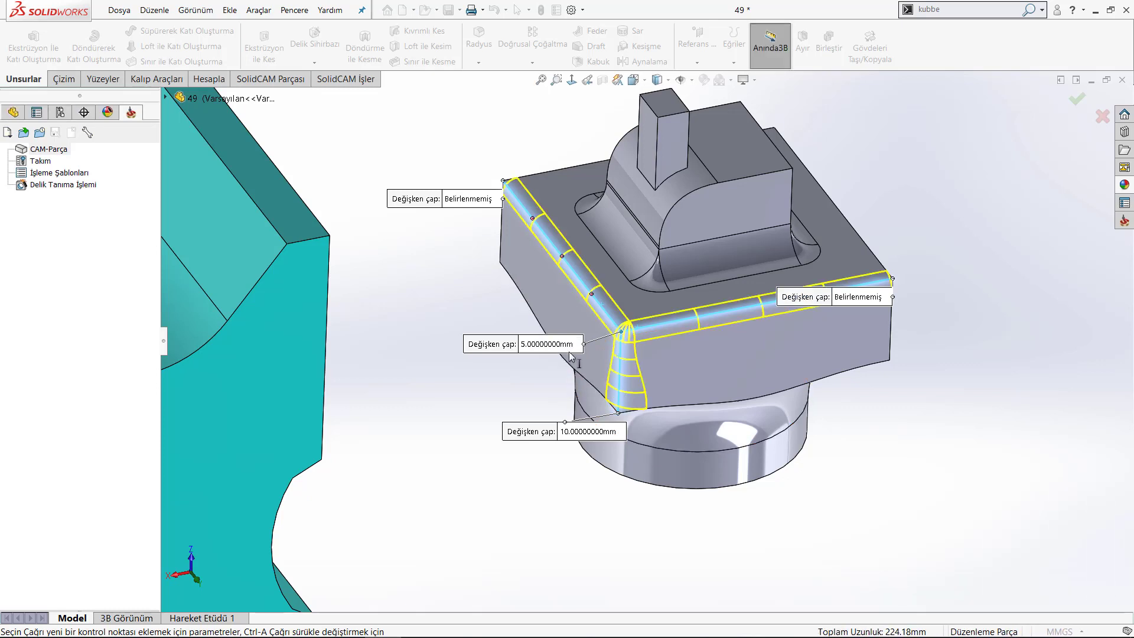
click(542, 344)
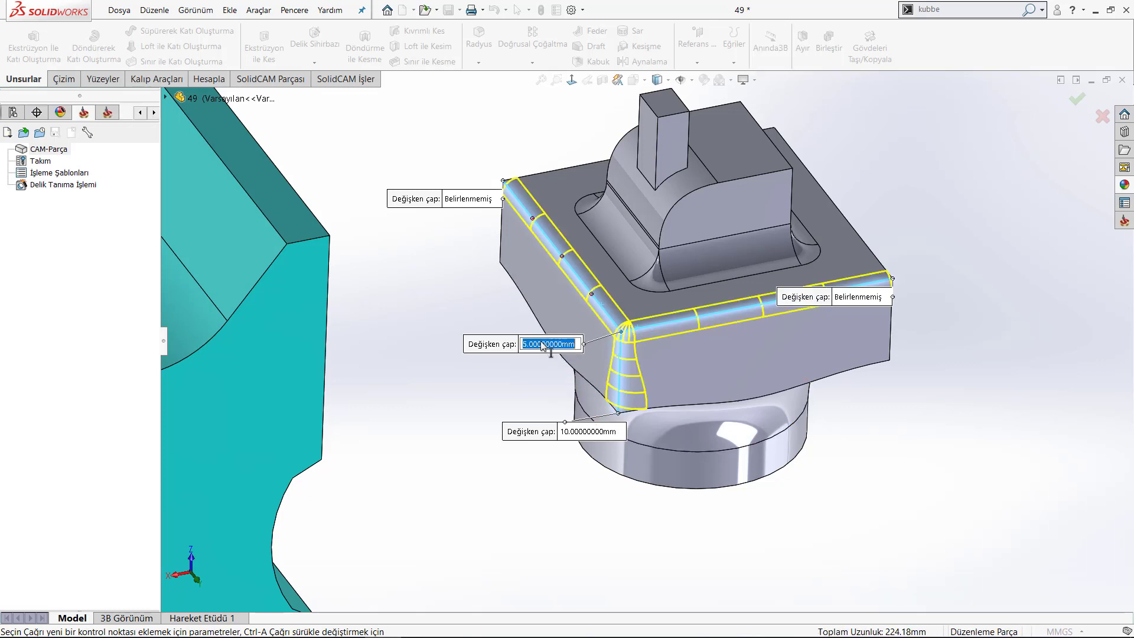
text(3)
key(Return)
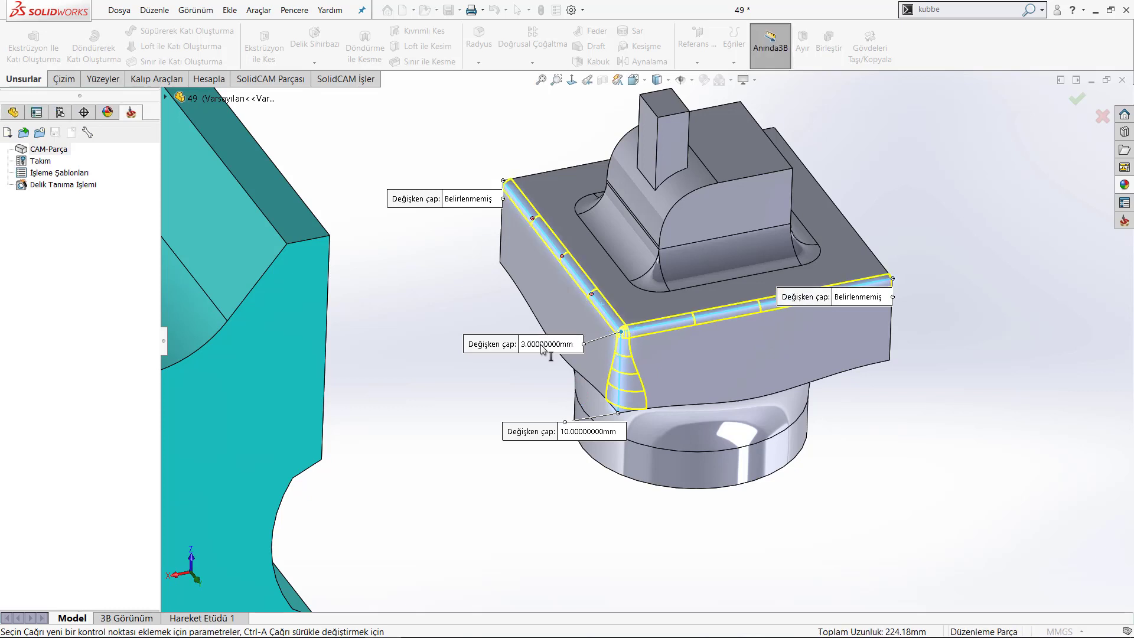
Set a 15 mm radius at the right edge's far end.
drag(869, 302, 995, 345)
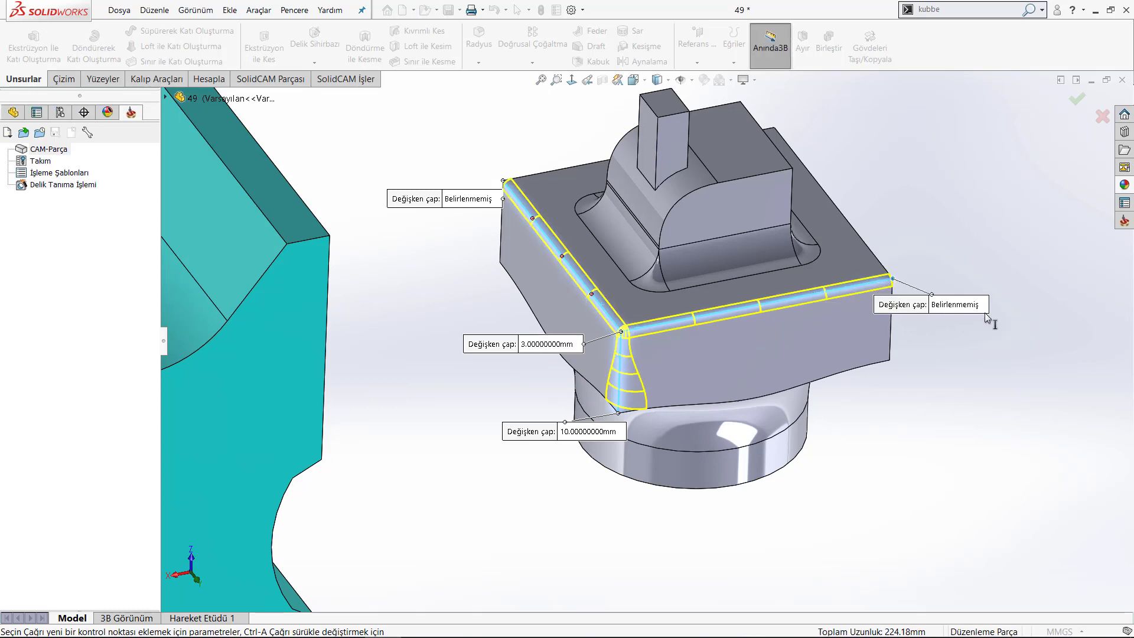
click(995, 345)
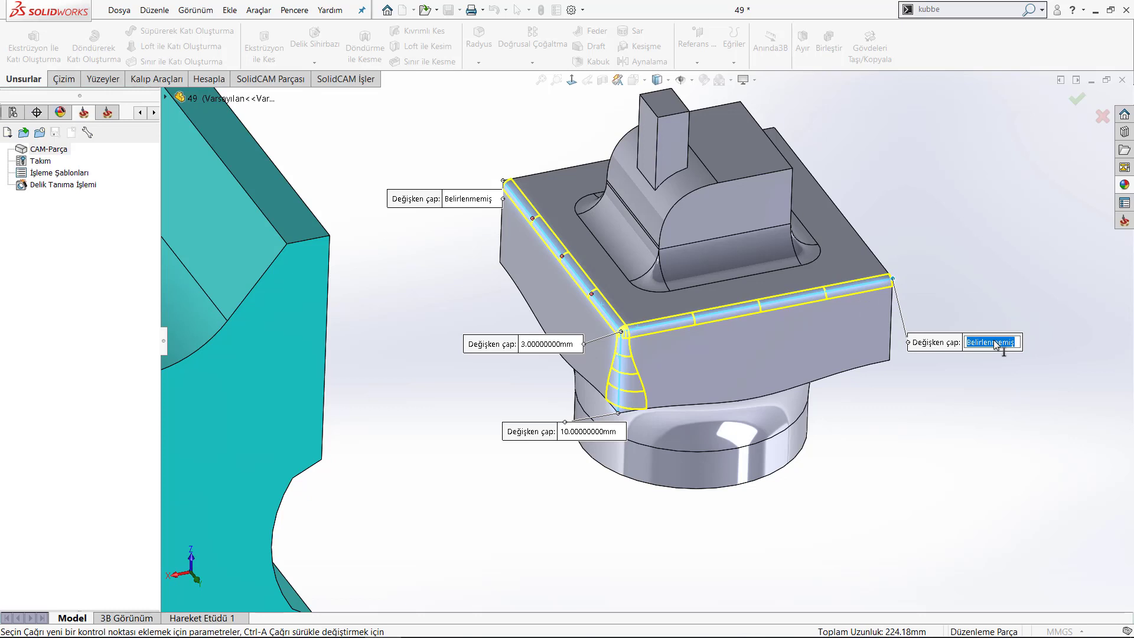
text(15)
key(Return)
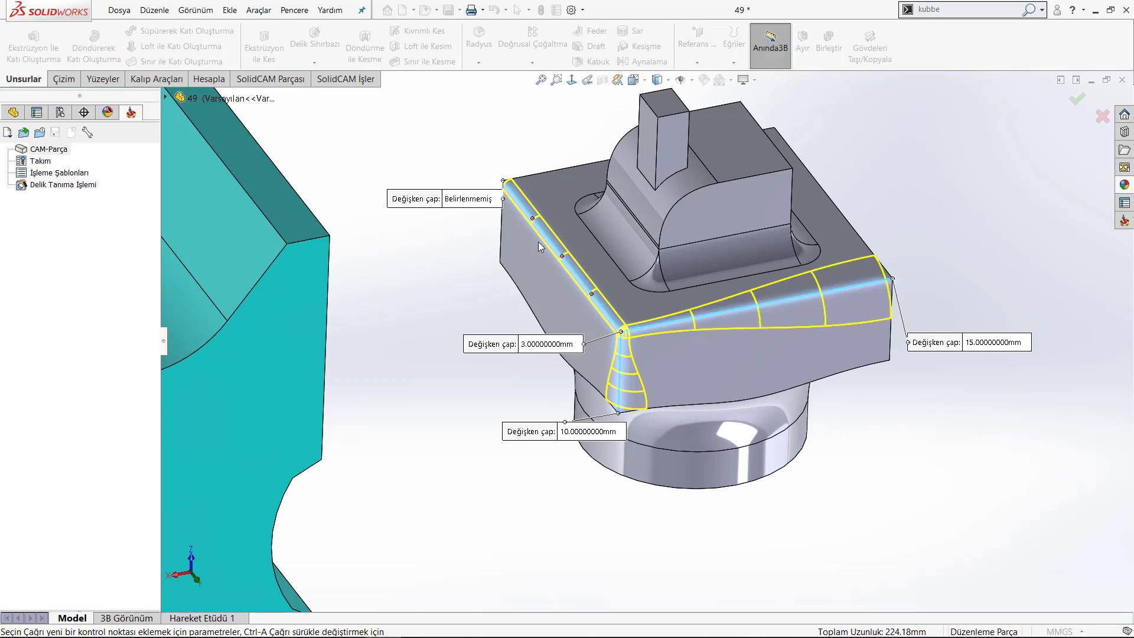
Set the left diagonal edge's far end radius to 20 mm, correcting an initial 30 mm.
click(482, 201)
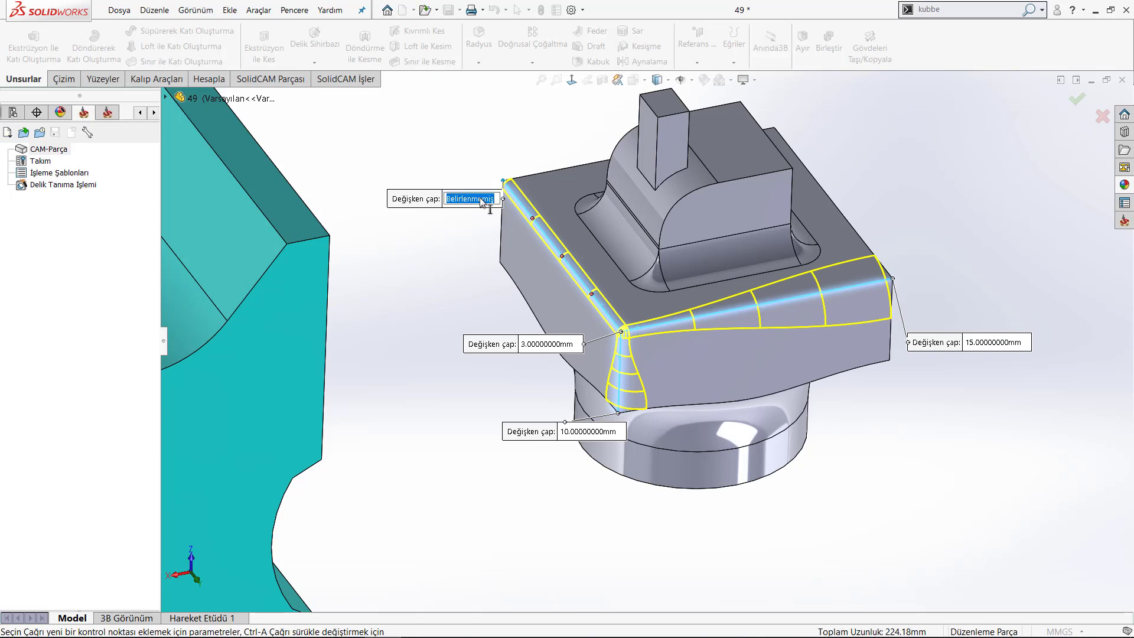
text(30)
key(Return)
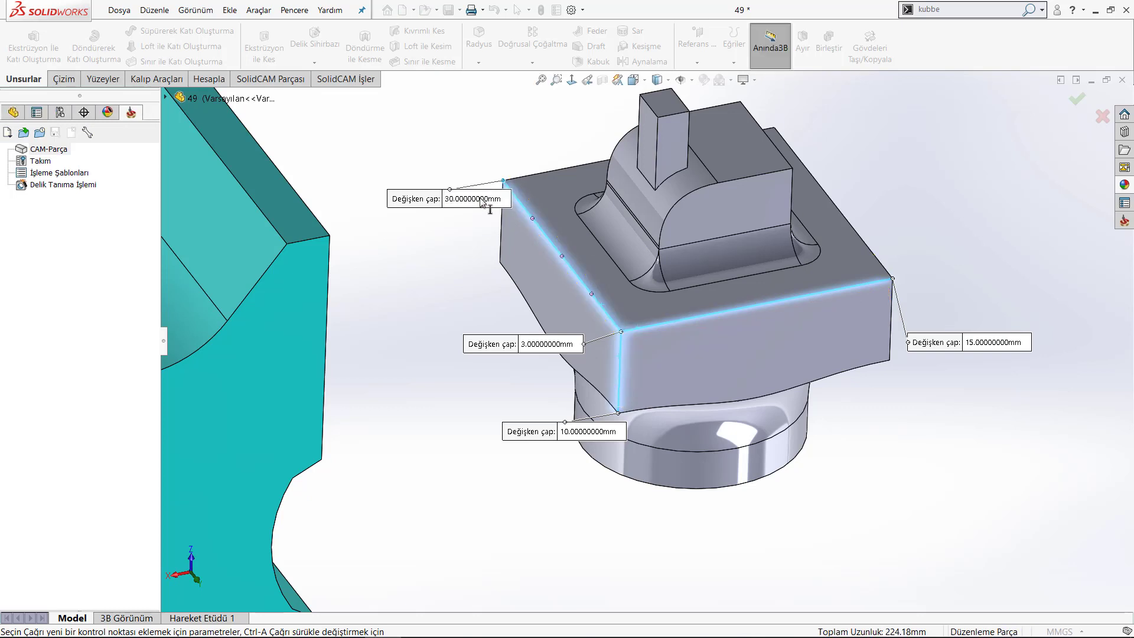
click(475, 200)
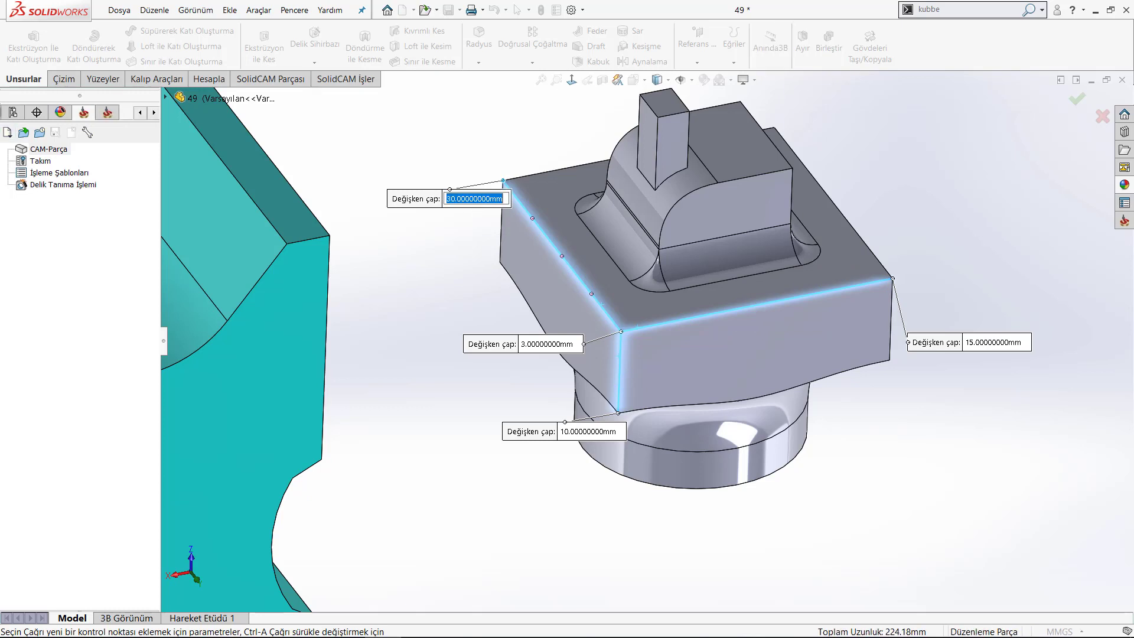
text(20)
key(Return)
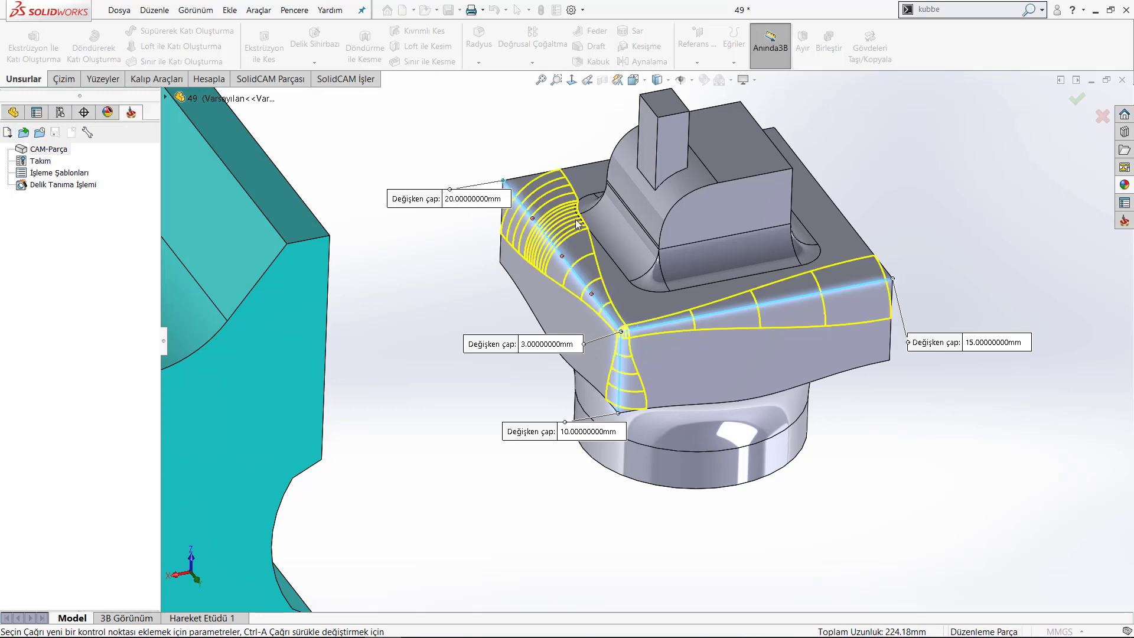
Accept the 3/10/15/20 mm variable fillet, creating DeğişkenRadyus3 in the feature tree.
scroll(623, 308, down, 3)
scroll(605, 353, down, 2)
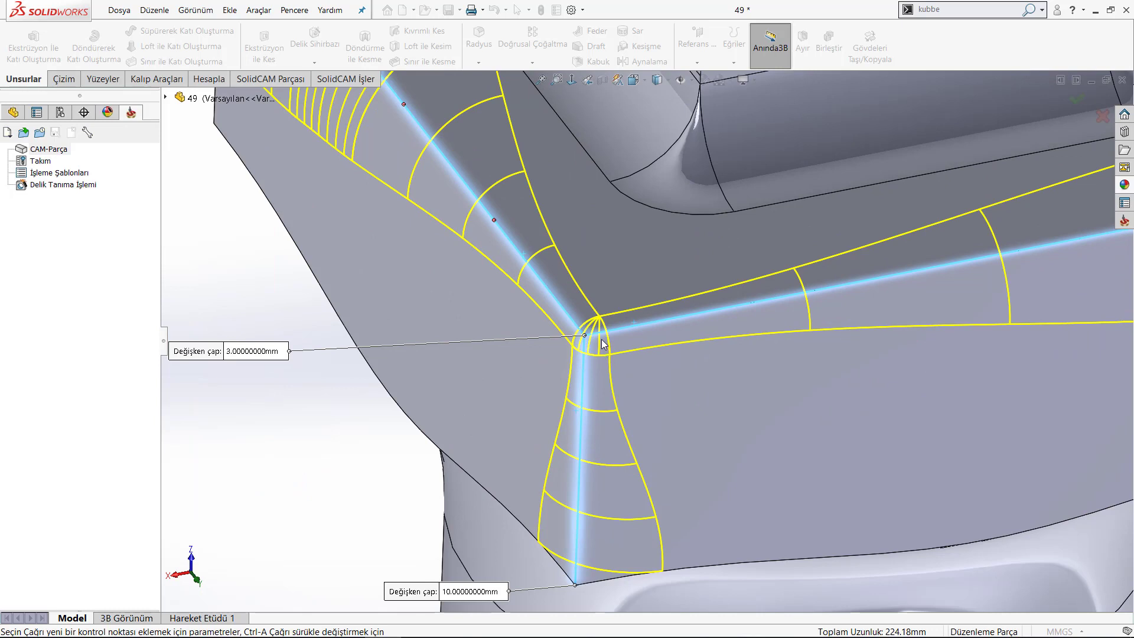
scroll(603, 344, up, 2)
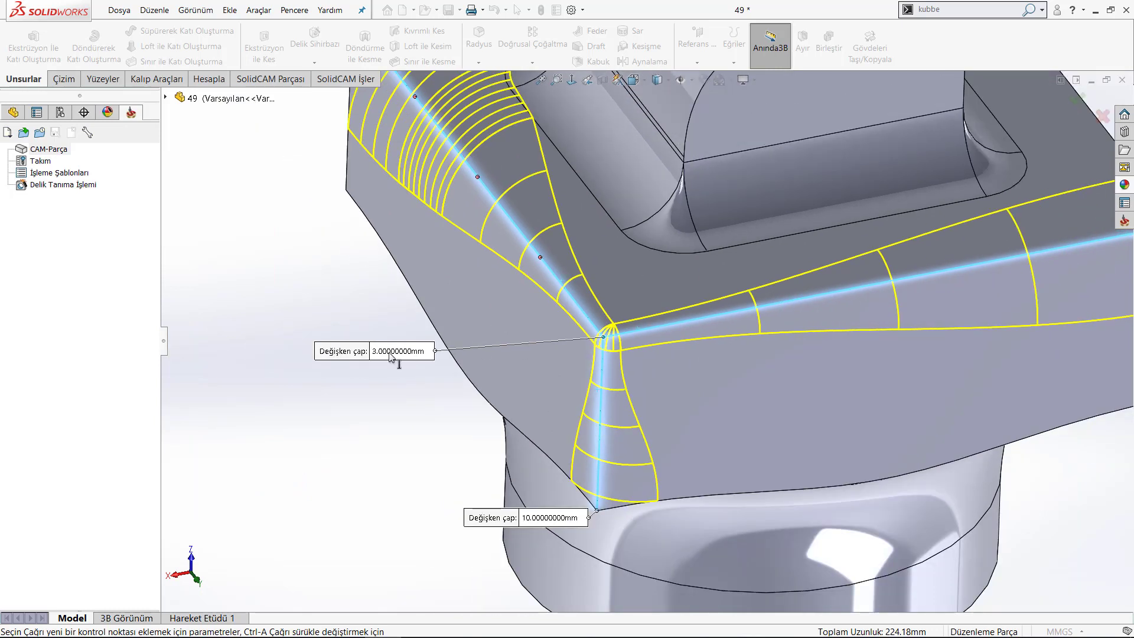
scroll(655, 345, up, 2)
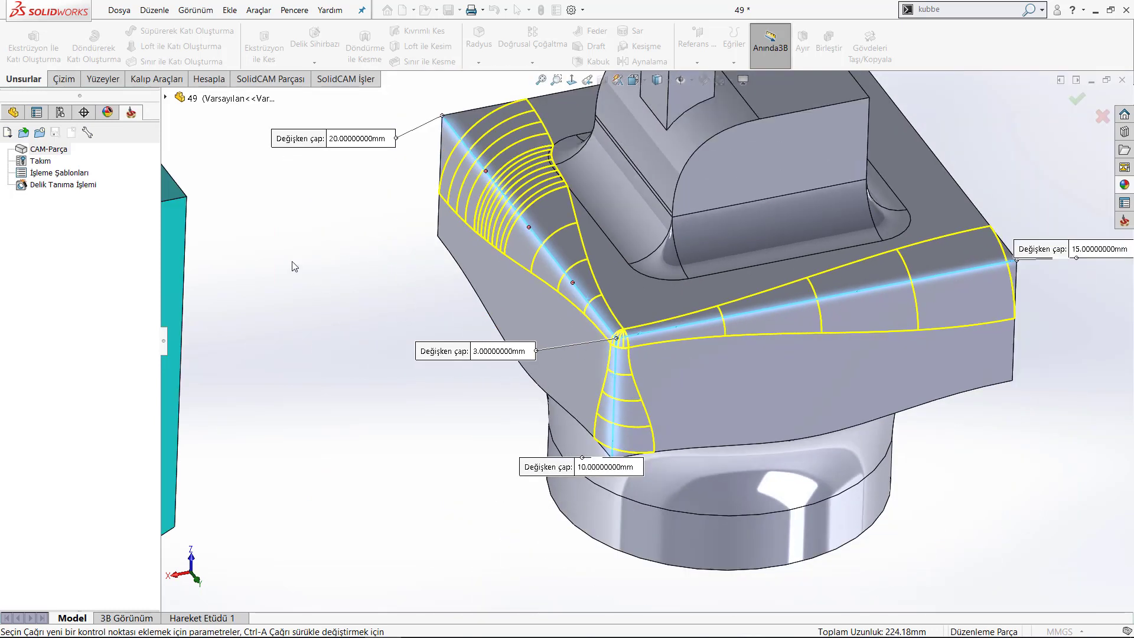
click(1075, 104)
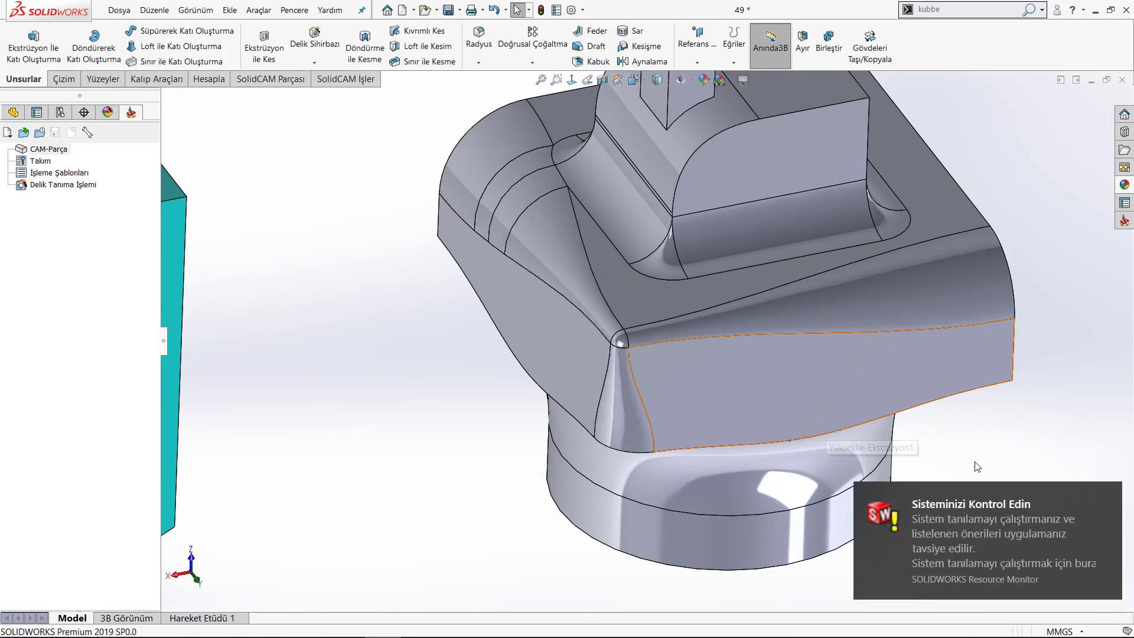
mouse_move(987, 540)
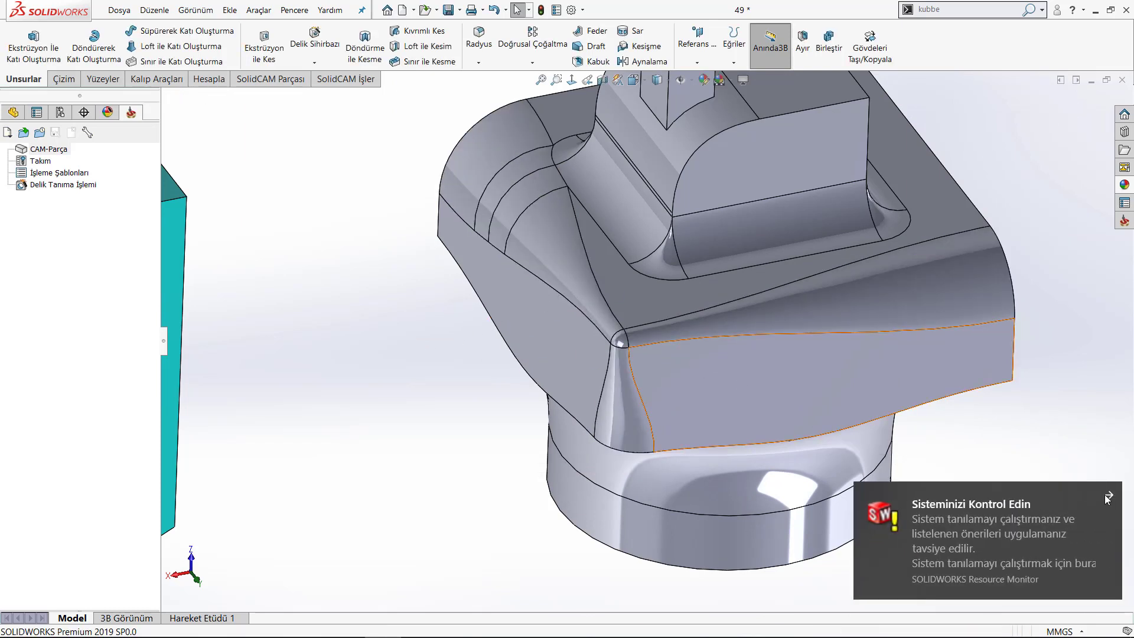
click(1108, 498)
click(303, 390)
click(13, 112)
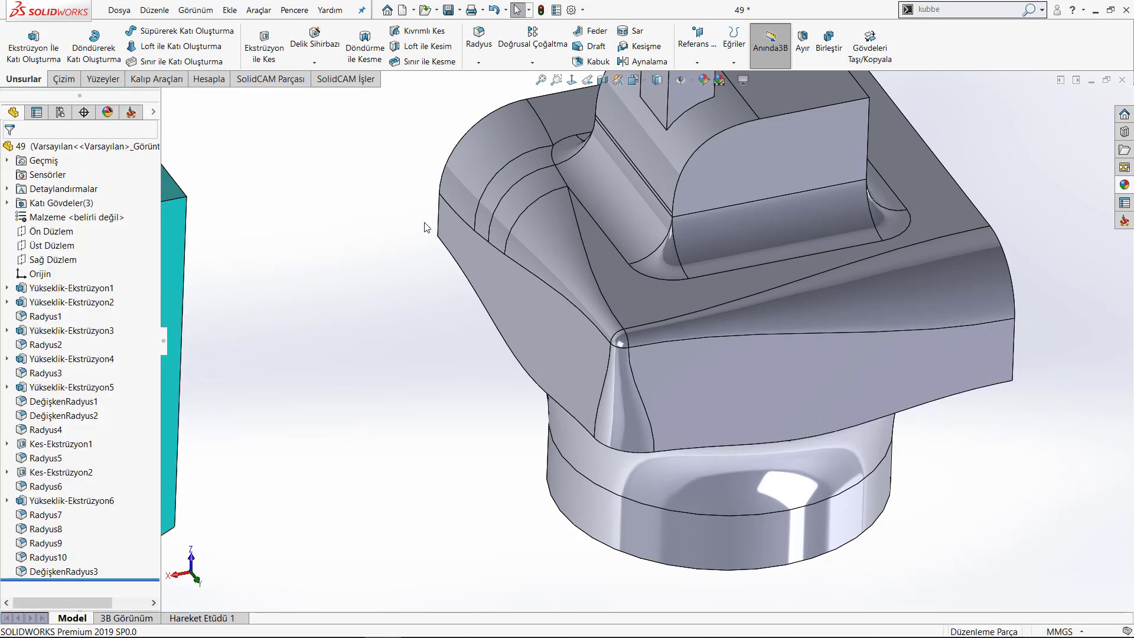
Start another fillet and cancel it without changes.
click(479, 37)
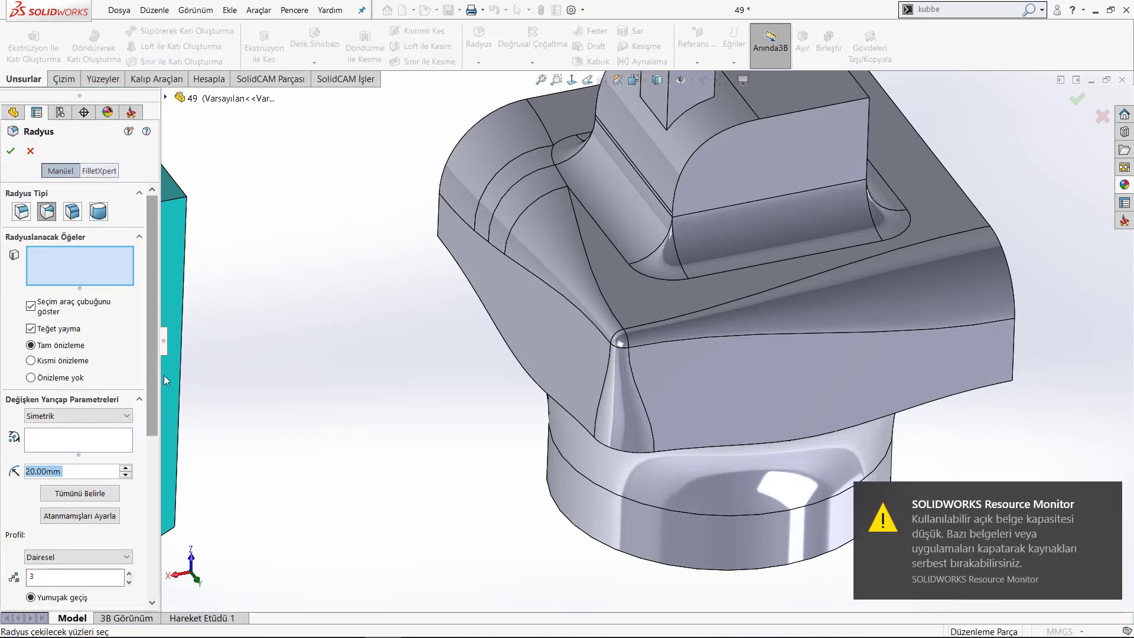
click(101, 518)
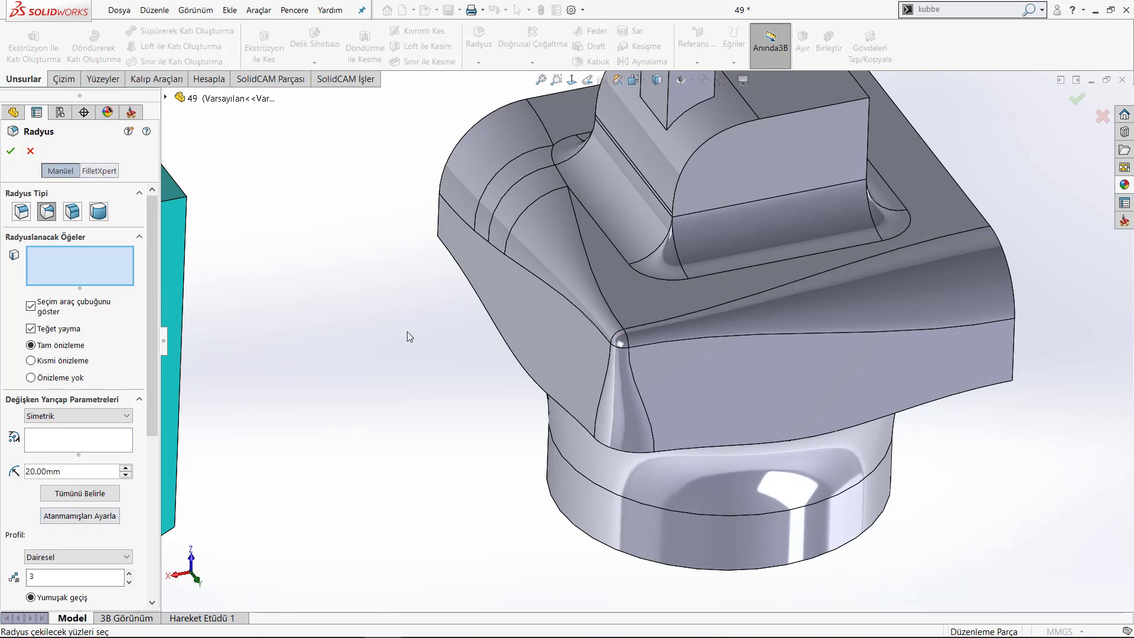
key(Escape)
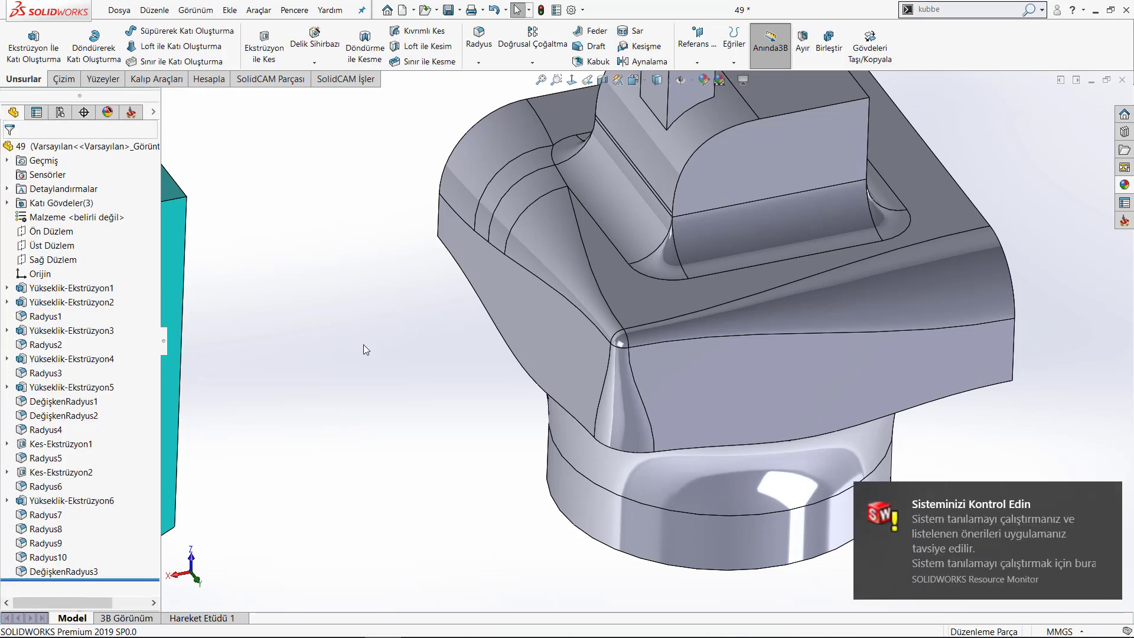
Fit all three bodies in view, dismiss the system-check notice, then zoom onto the filleted corner.
key(f)
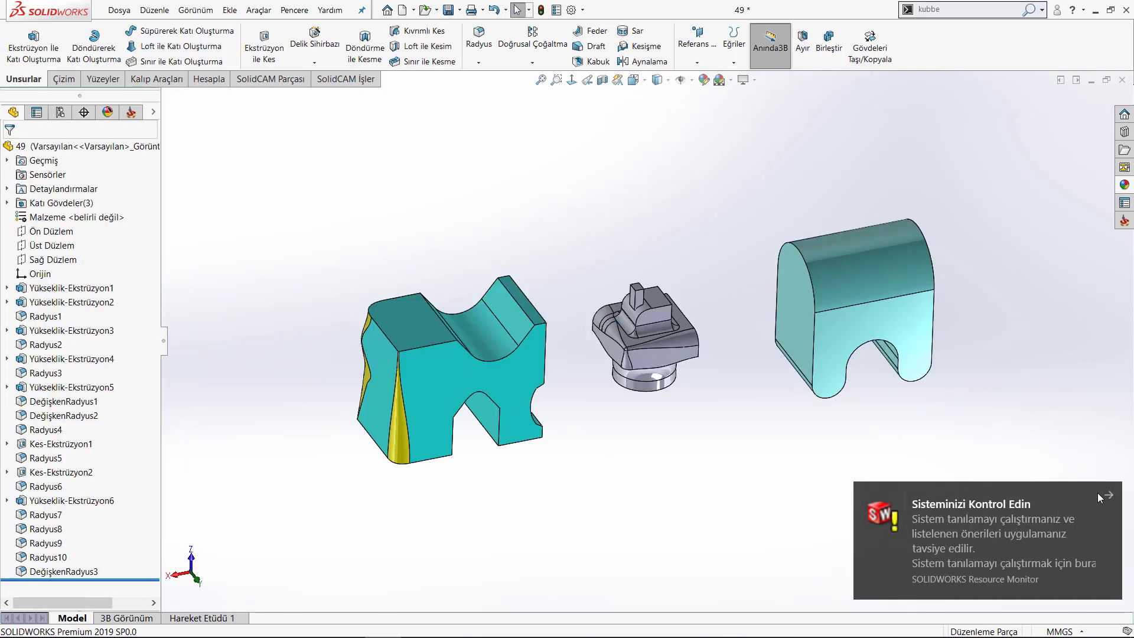
click(1109, 496)
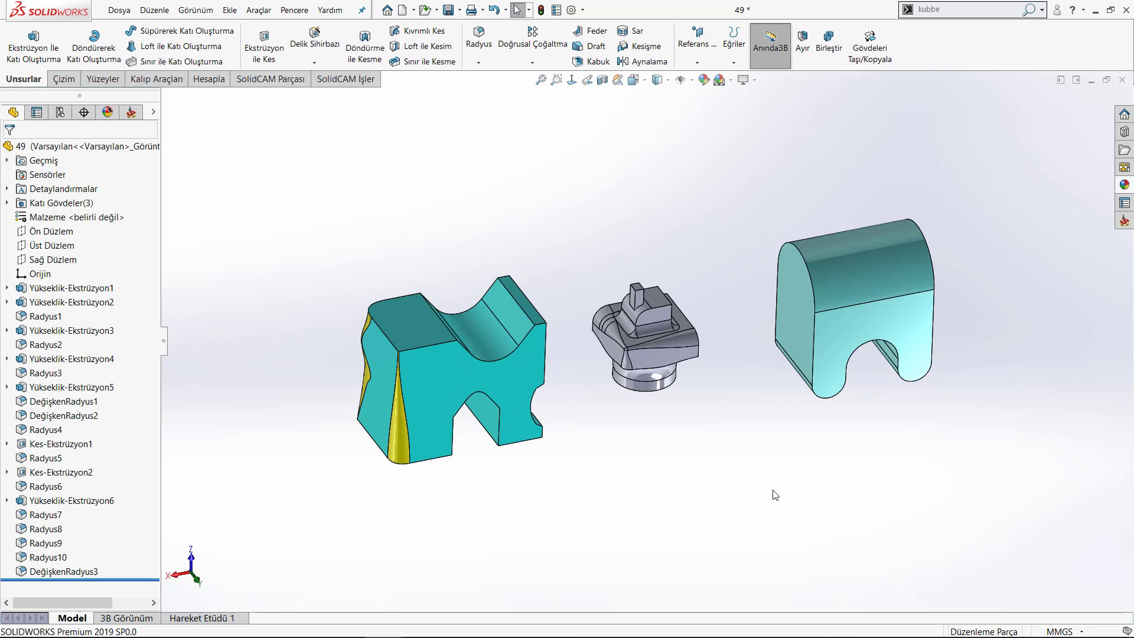
scroll(560, 250, down, 1)
scroll(696, 243, down, 2)
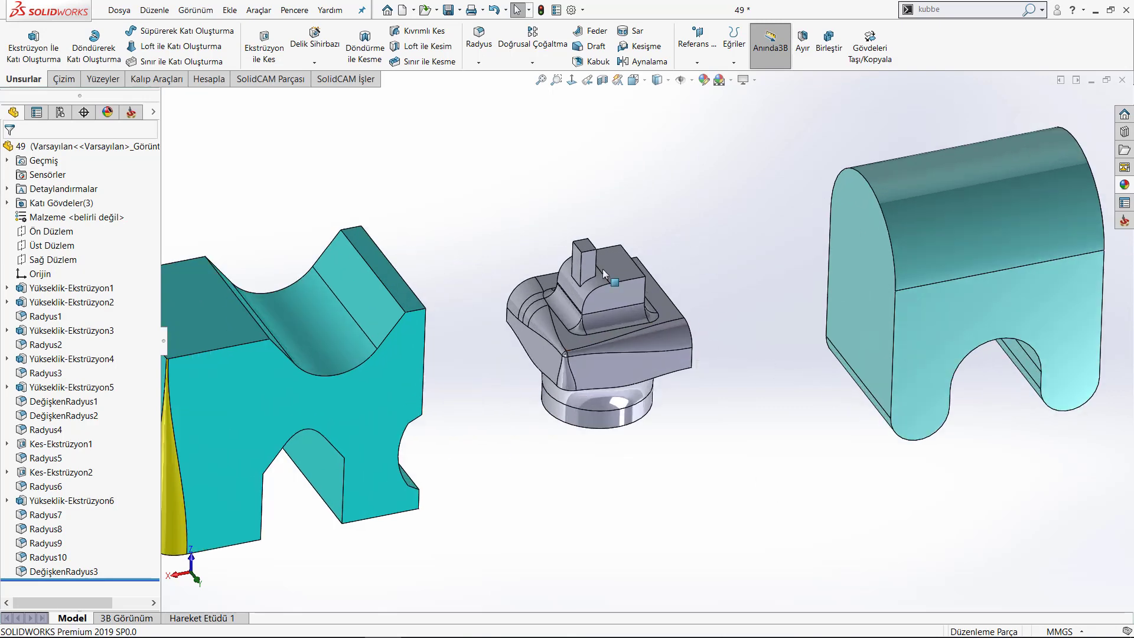
scroll(570, 362, down, 2)
scroll(477, 377, down, 2)
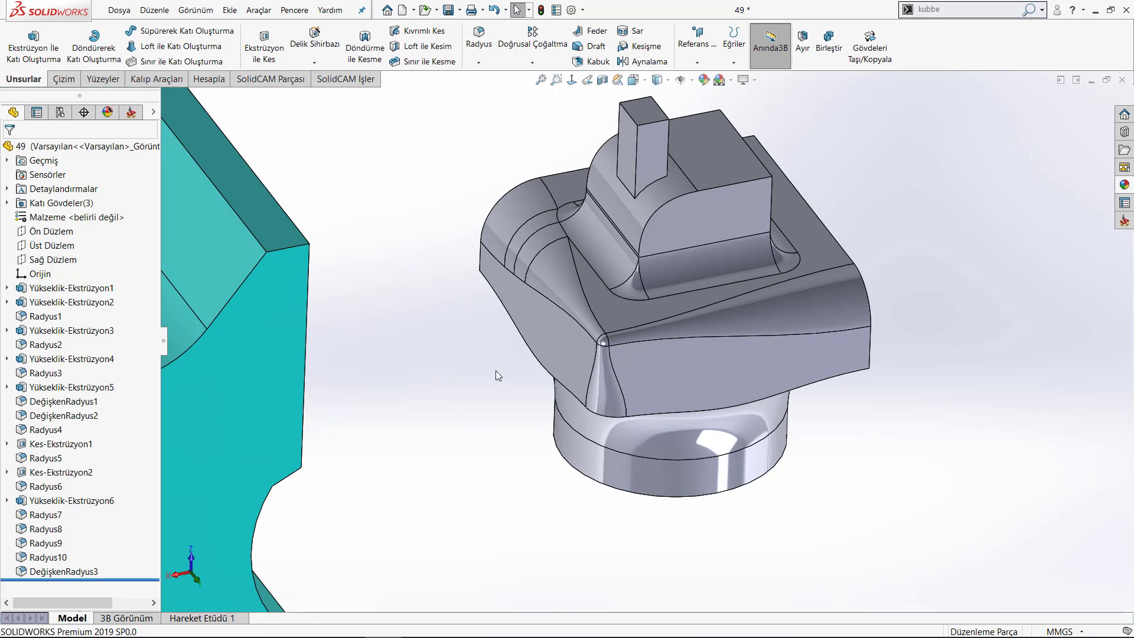
scroll(614, 344, down, 3)
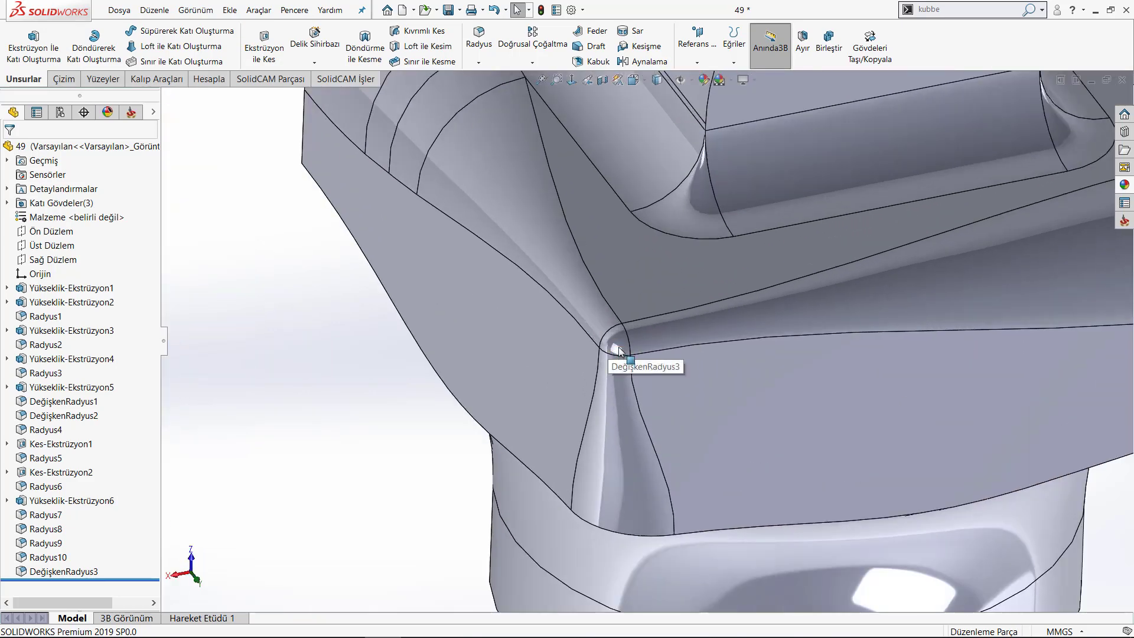
click(618, 347)
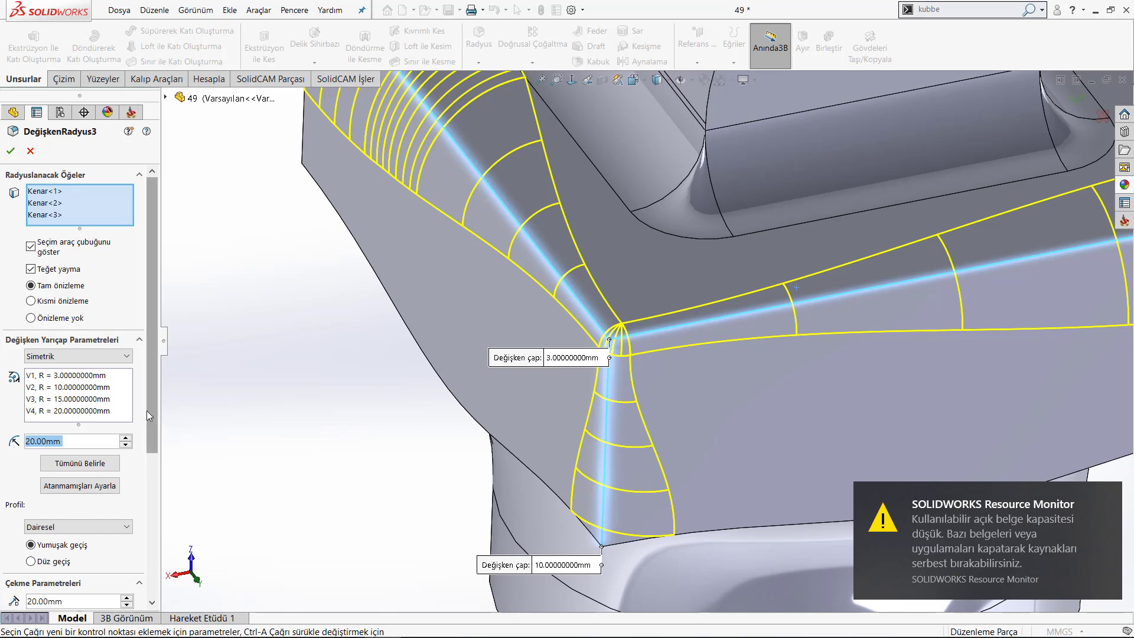
mouse_move(151, 423)
mouse_down()
mouse_move(160, 560)
mouse_move(160, 493)
mouse_up()
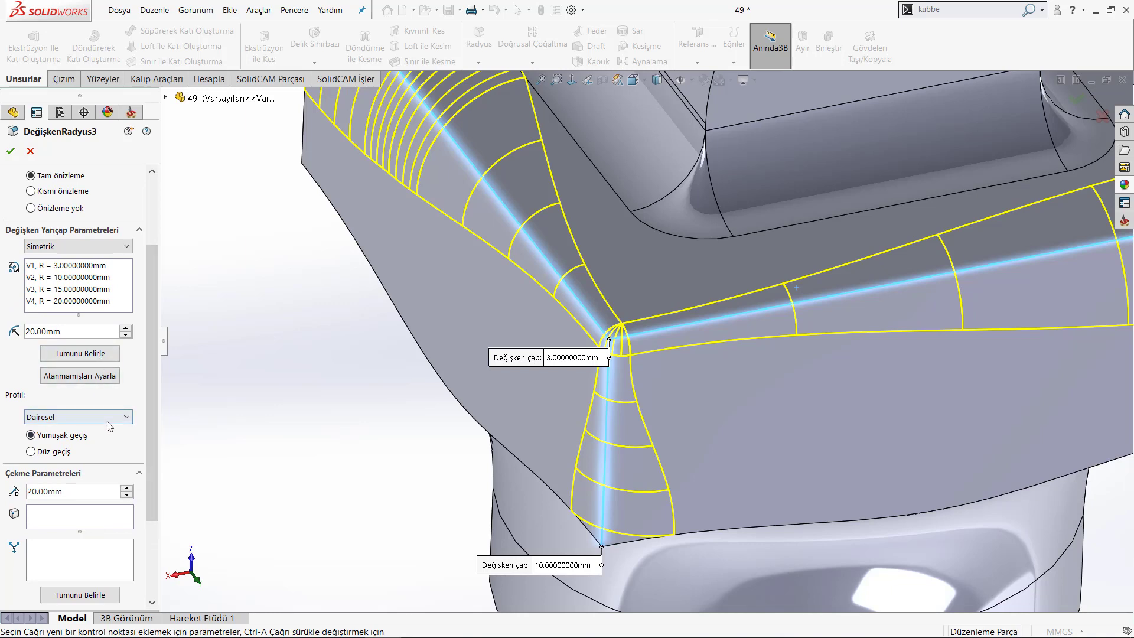
click(109, 381)
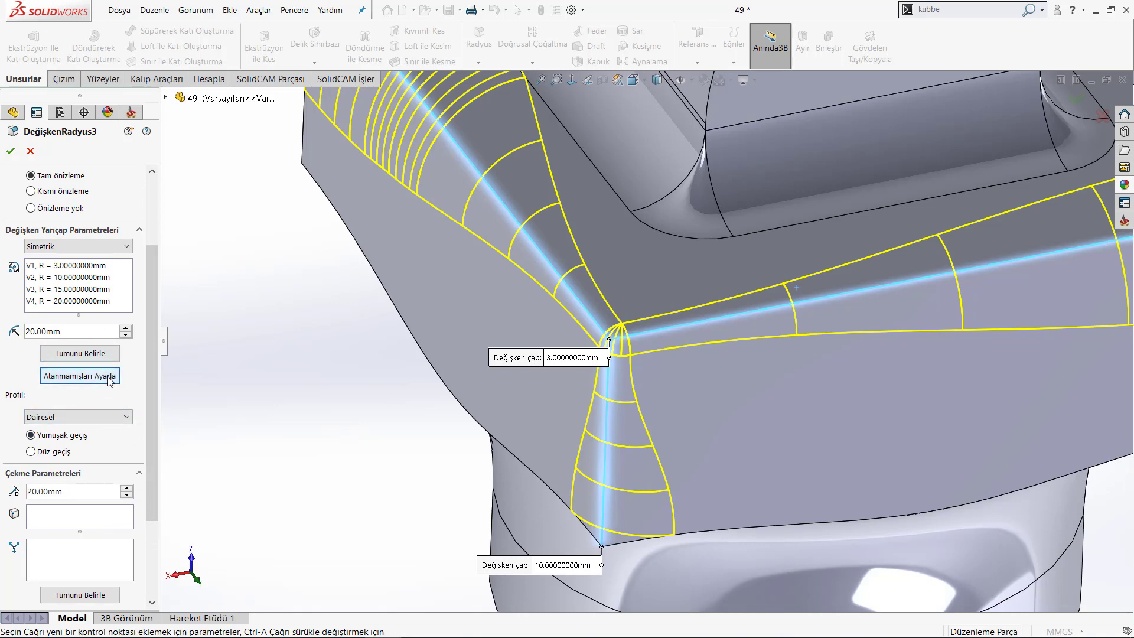
click(109, 381)
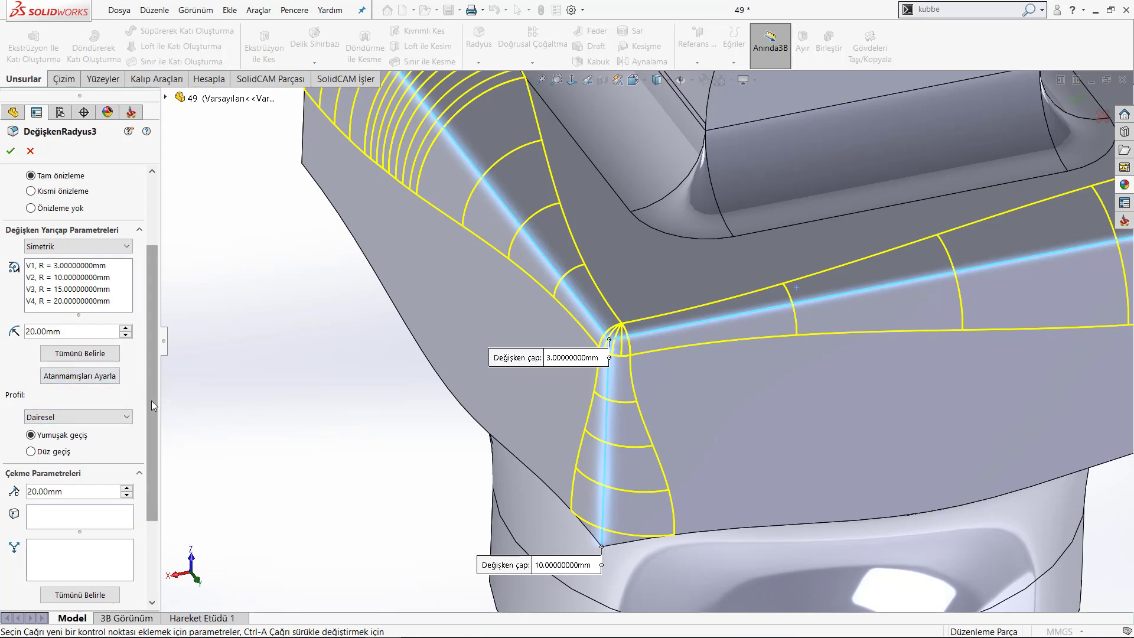
mouse_move(151, 400)
mouse_down()
mouse_move(154, 497)
mouse_move(154, 416)
mouse_up()
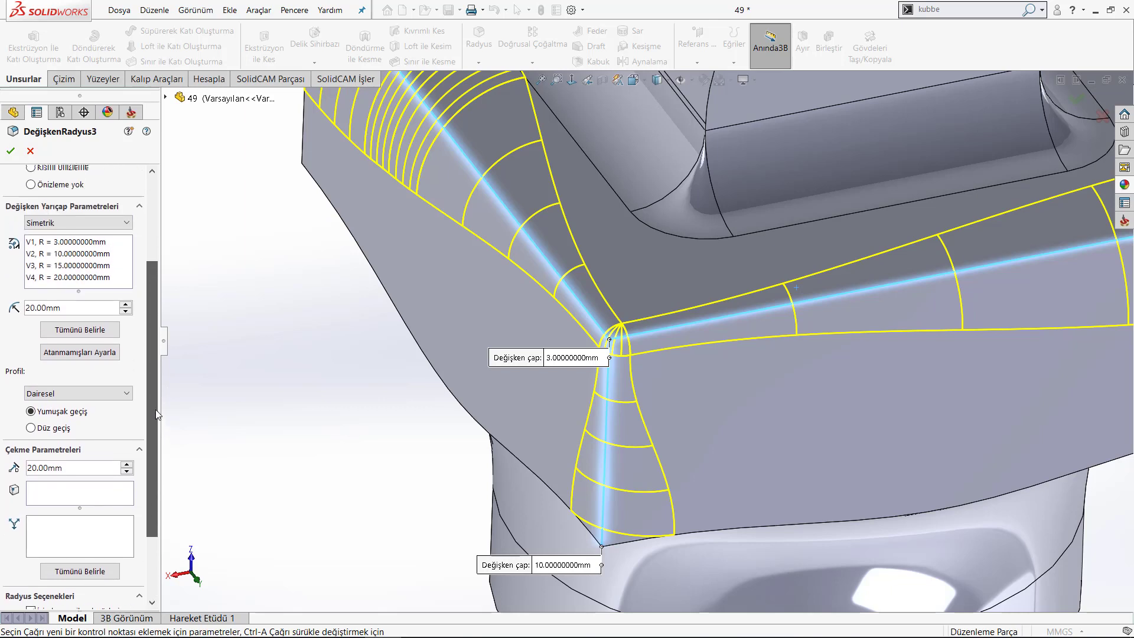
click(112, 407)
click(112, 407)
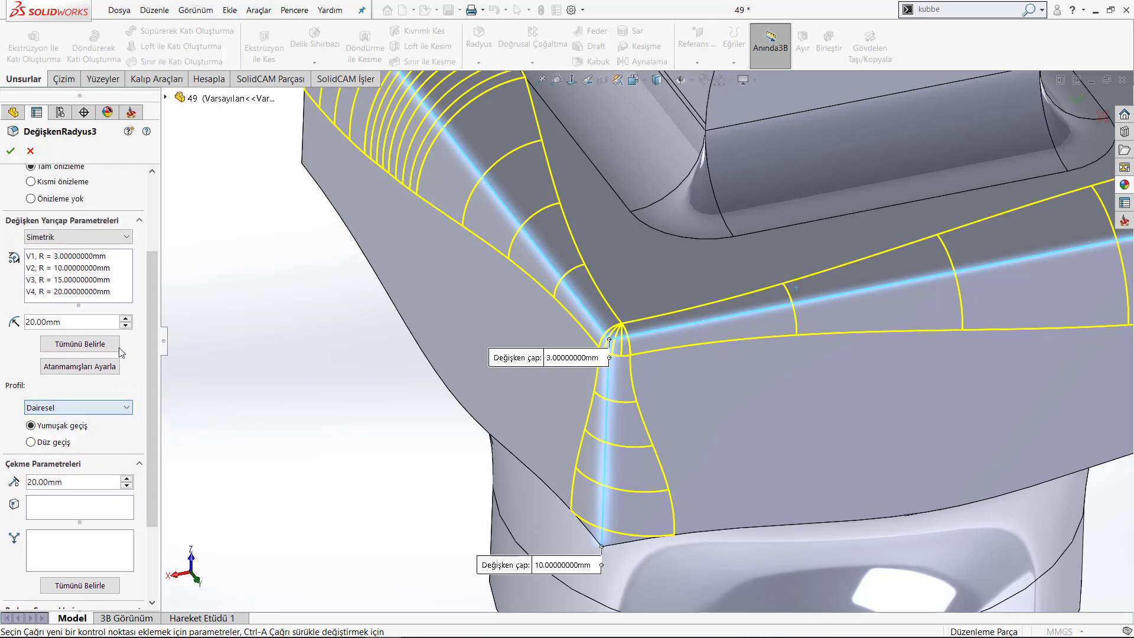
click(113, 237)
click(113, 239)
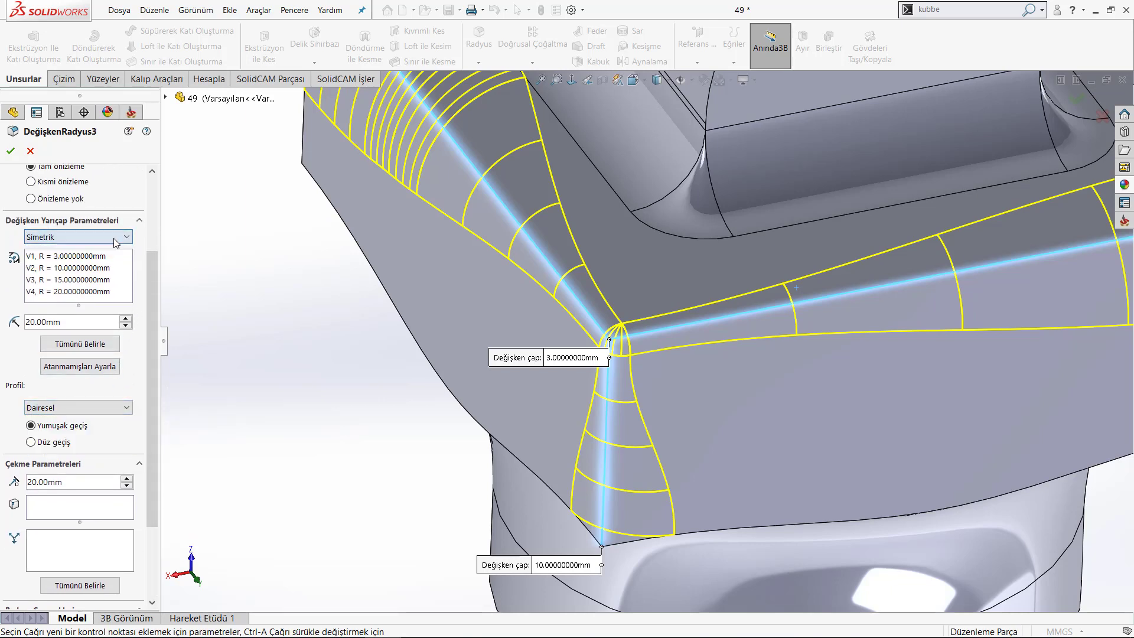
drag(154, 292, 158, 209)
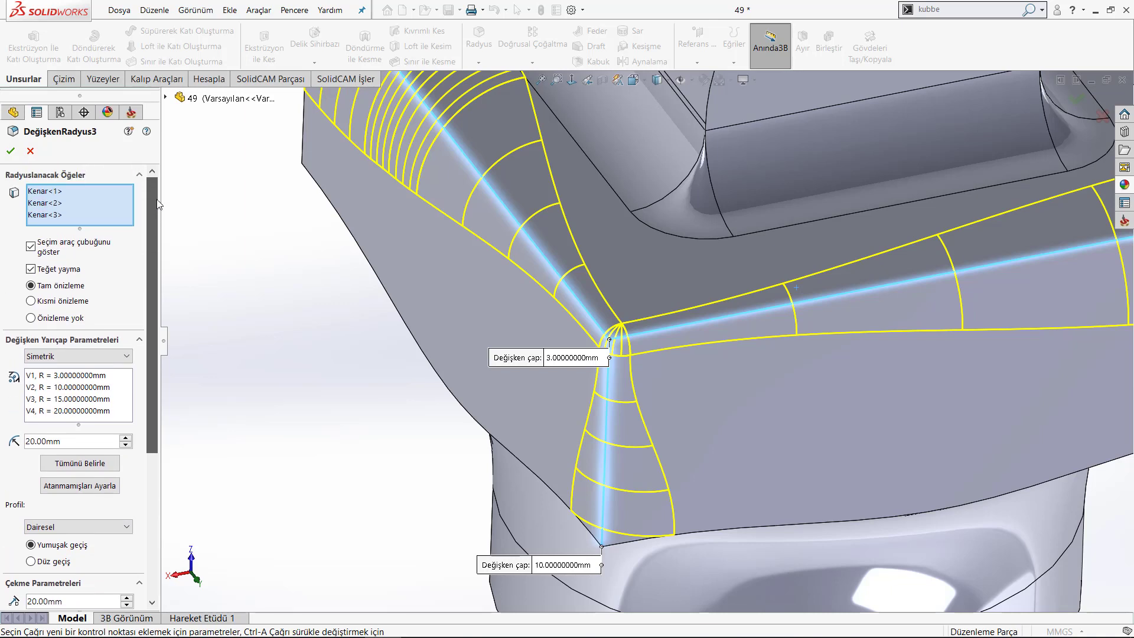
drag(154, 224, 154, 264)
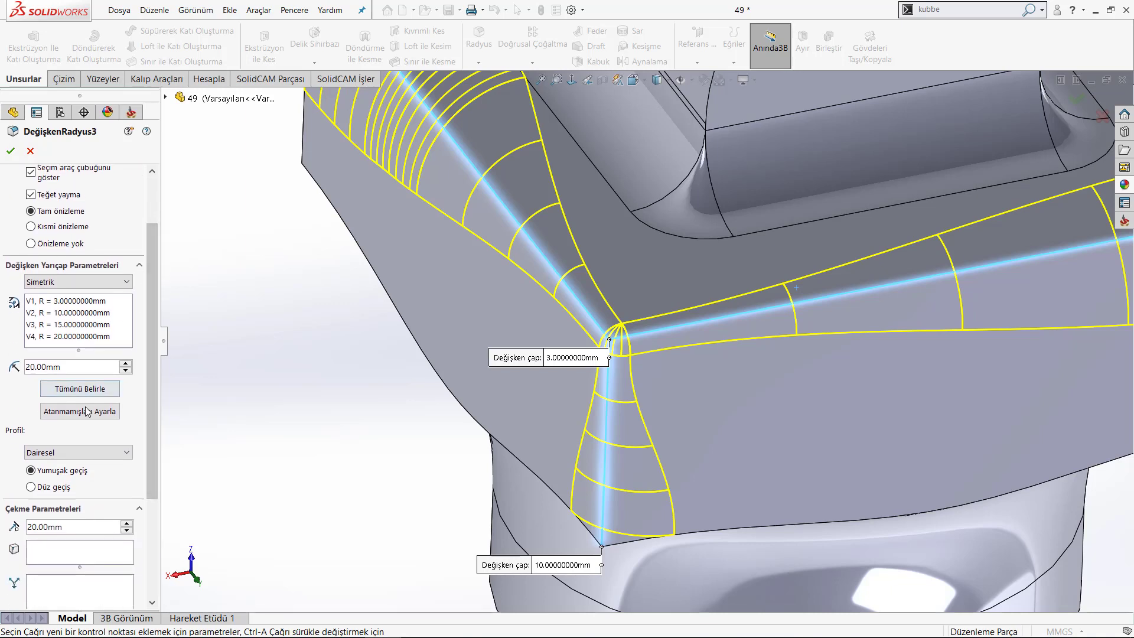
click(79, 388)
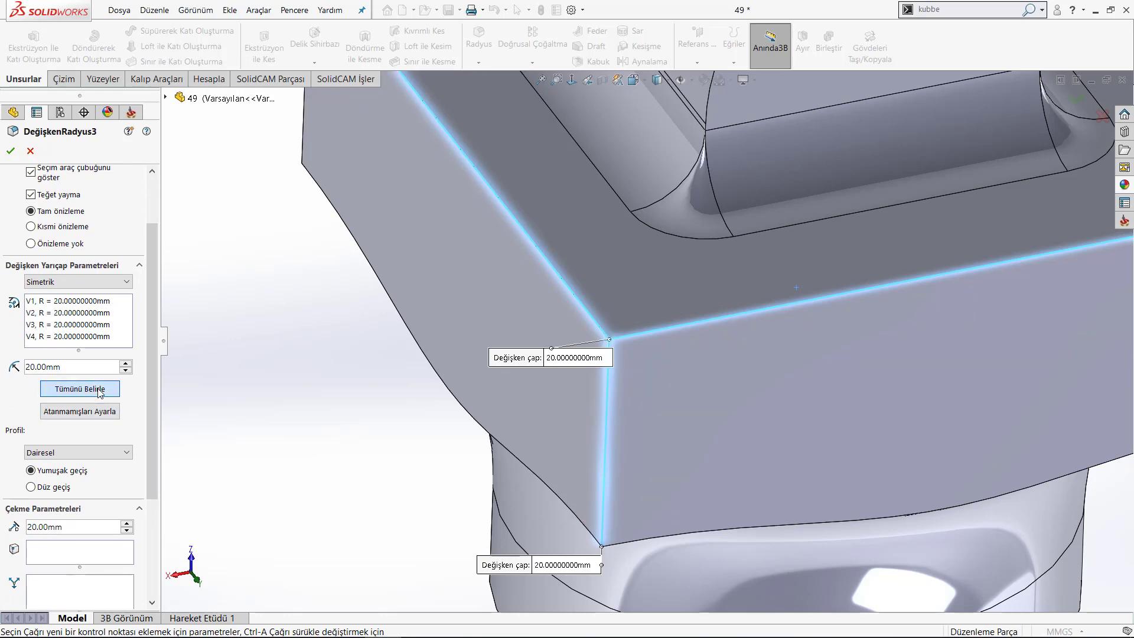
click(90, 327)
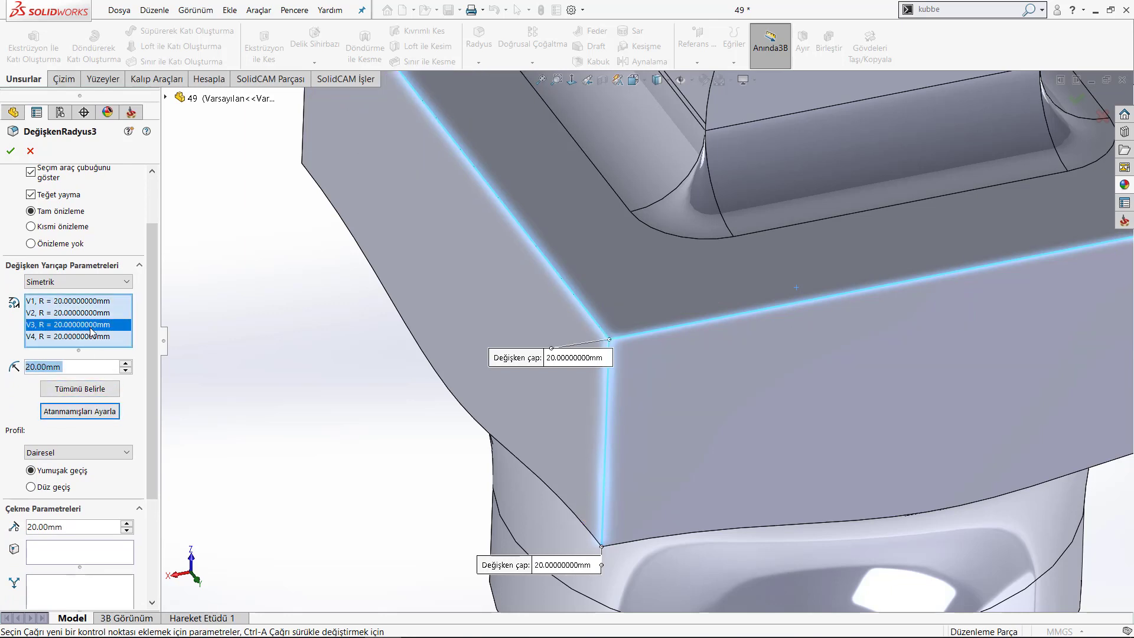
click(90, 453)
click(11, 151)
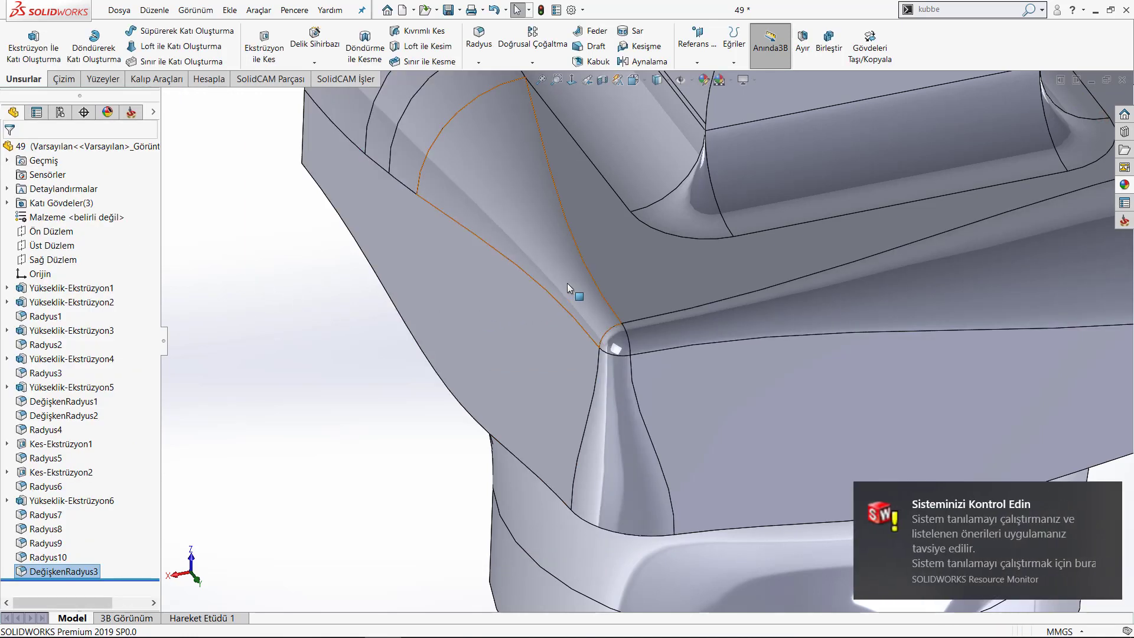
Edit DeğişkenRadyus3 and select its setback distance value for replacement.
click(567, 287)
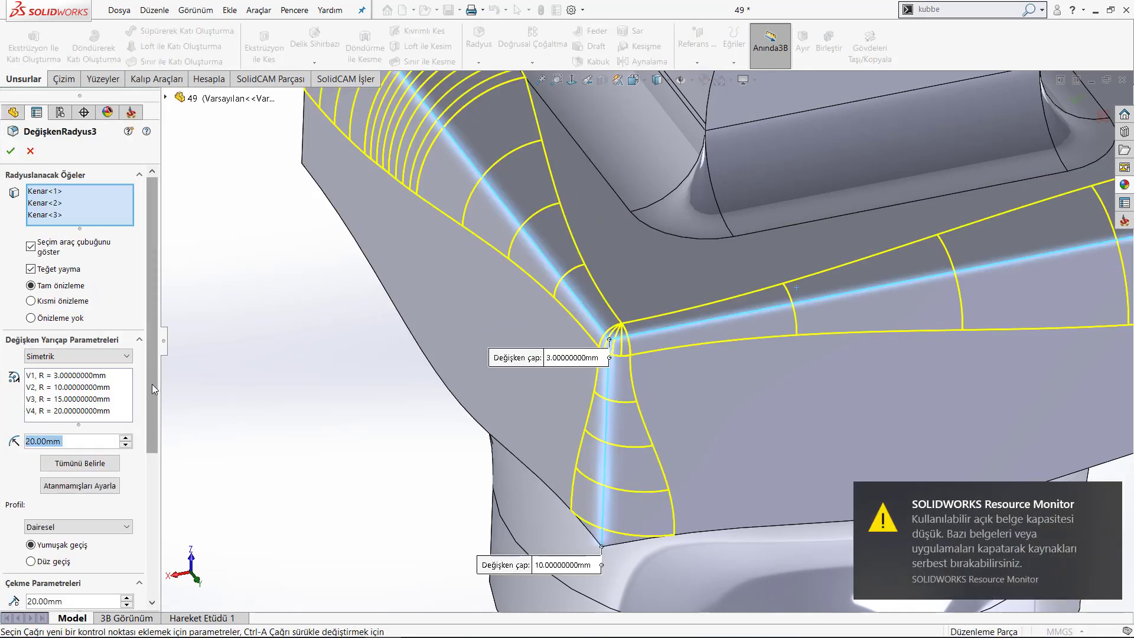
drag(152, 385, 147, 479)
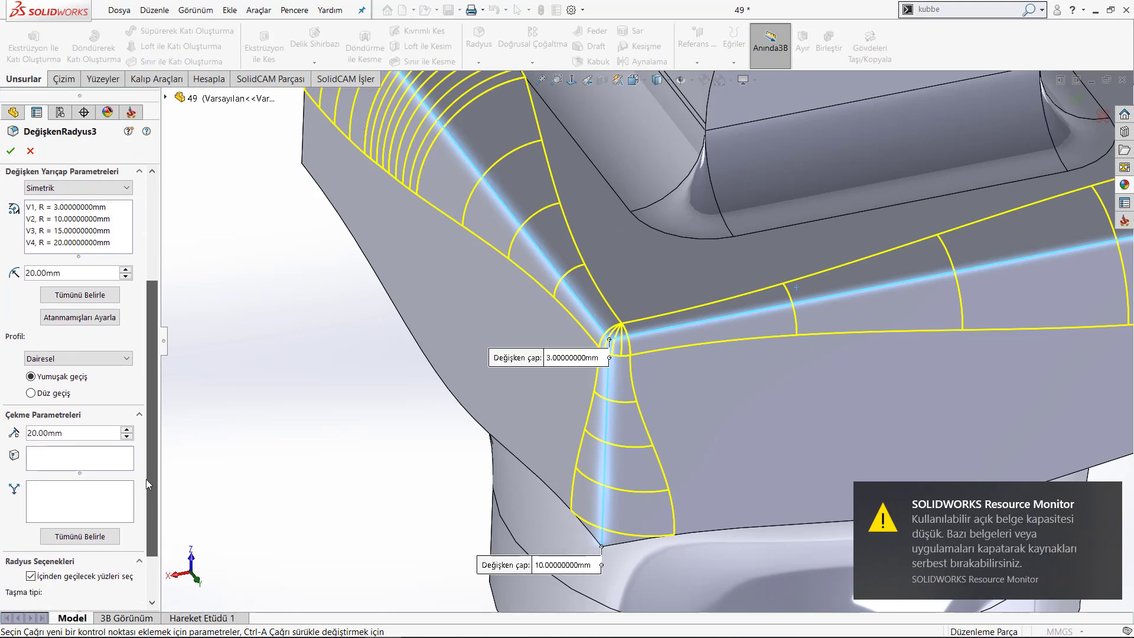
double_click(75, 433)
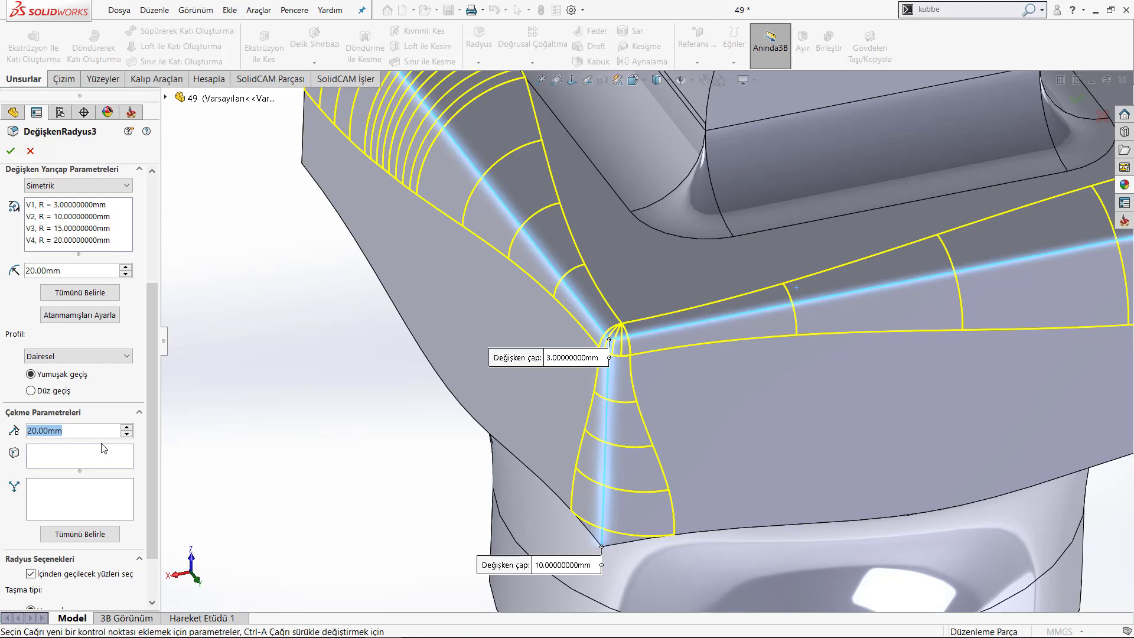
Set the setback distance to 3 mm and pick the fillet's corner vertex.
text(3)
click(74, 458)
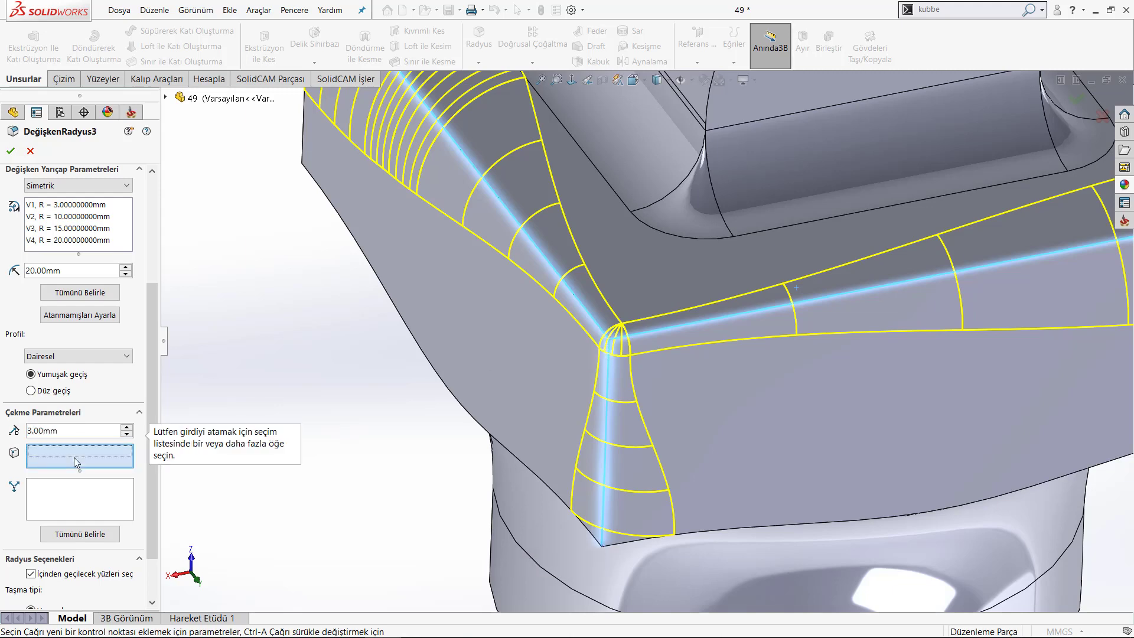
click(610, 342)
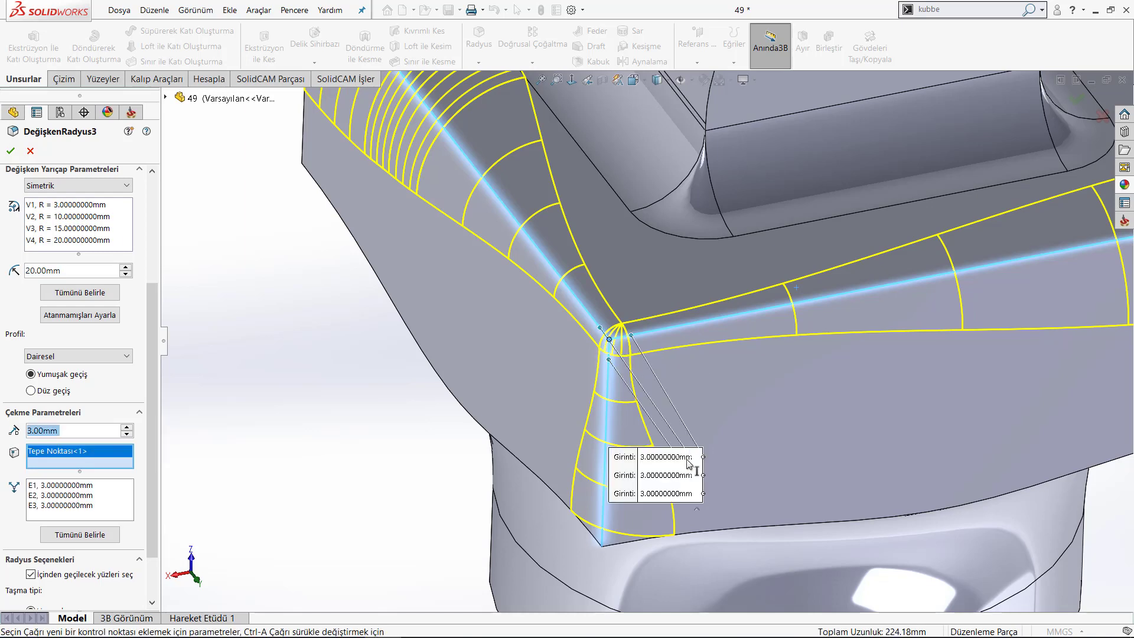
drag(664, 468, 469, 418)
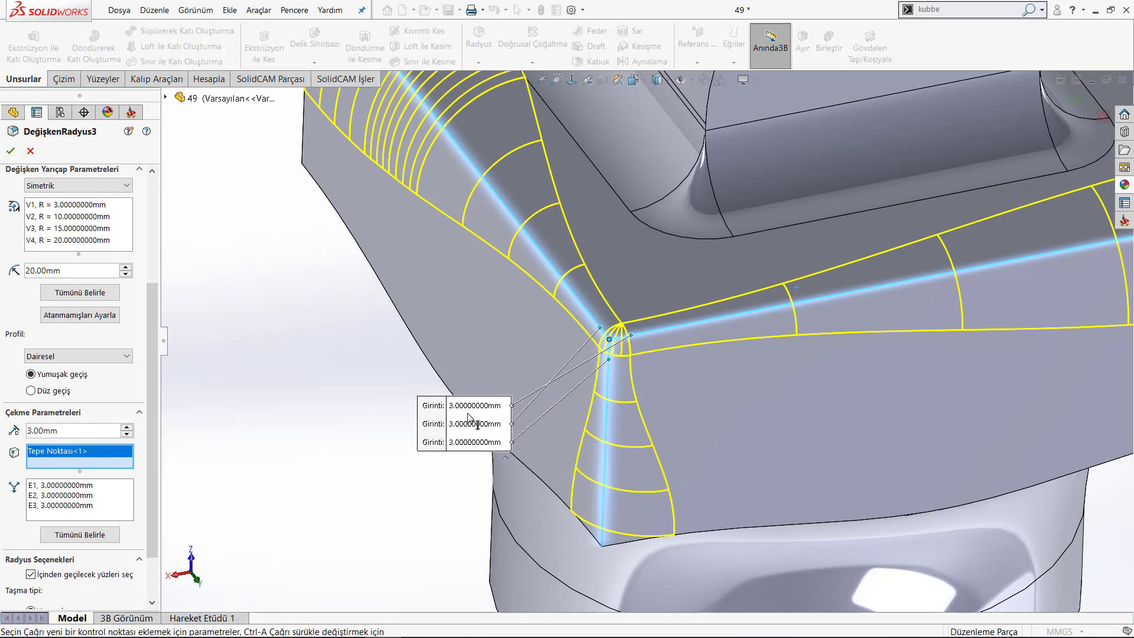
Give the three edges setbacks of 5, 7 and 10 mm and apply the fillet.
click(472, 406)
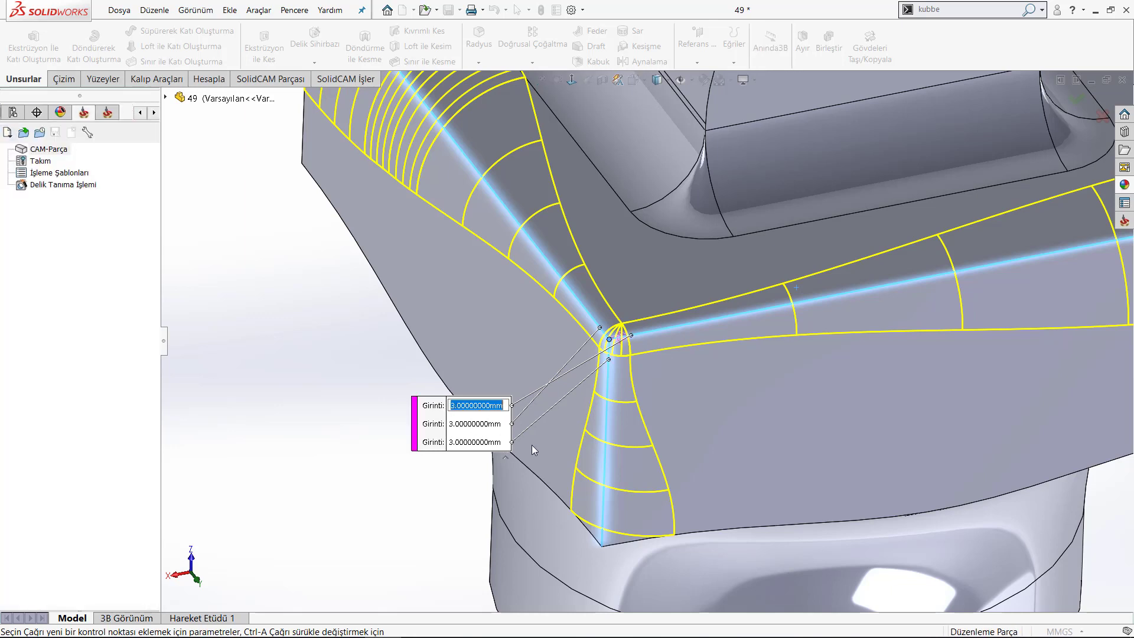
text(5)
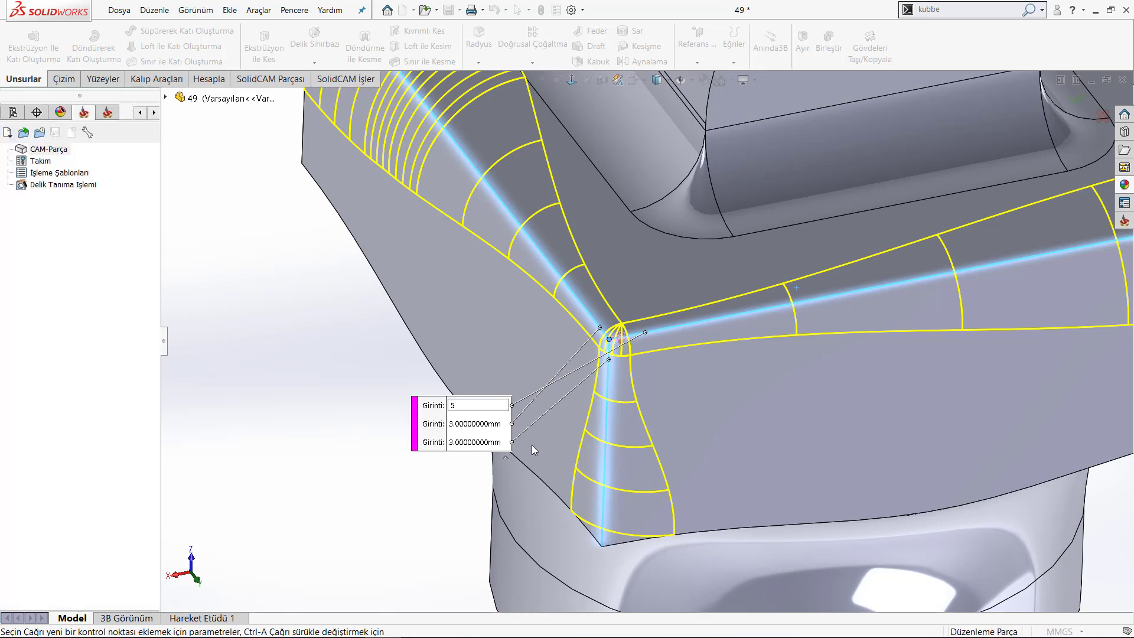
key(Return)
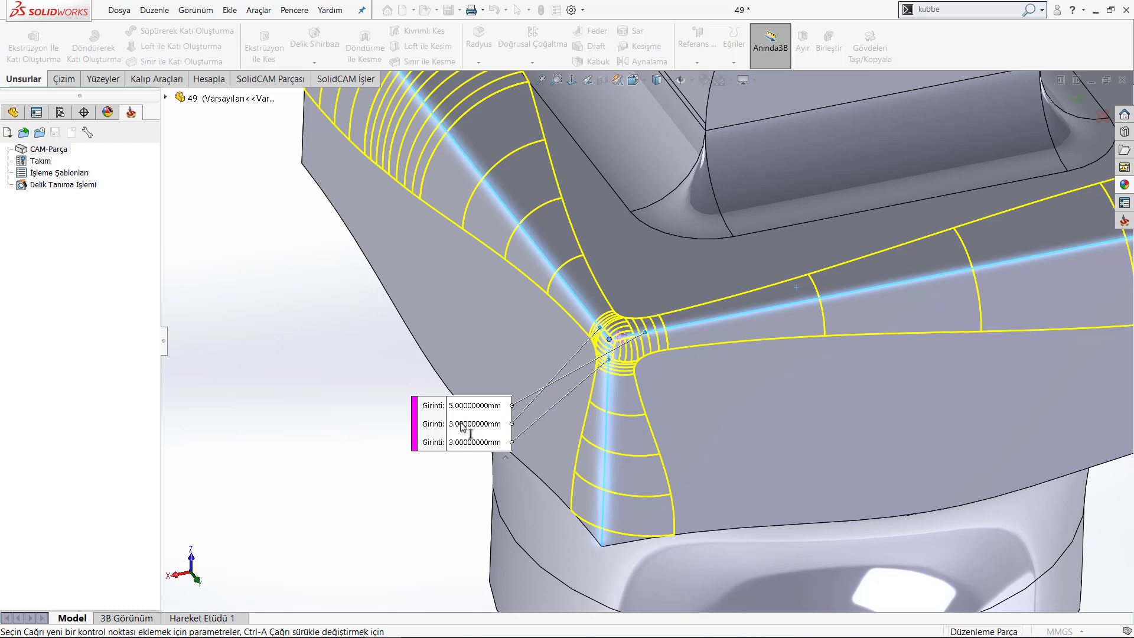
click(467, 424)
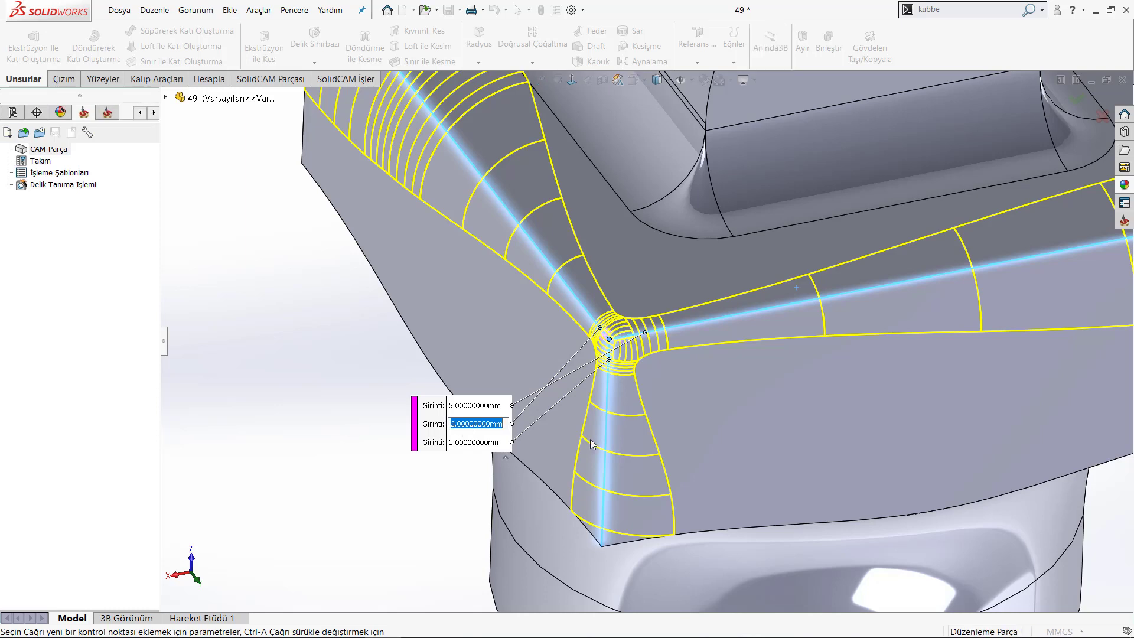
text(7)
key(Return)
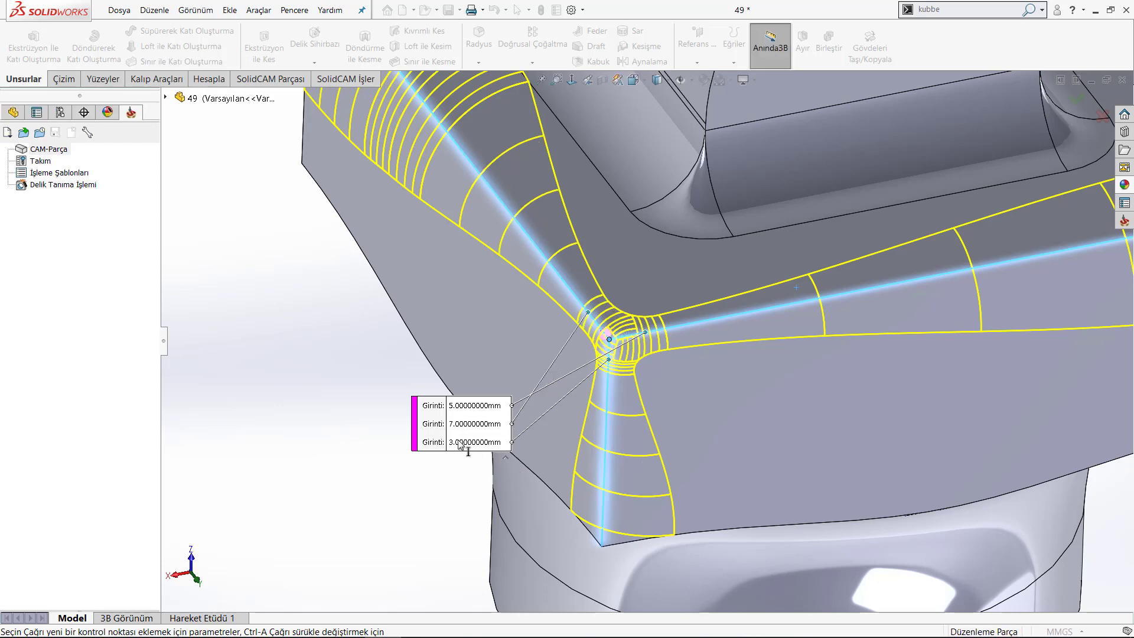
click(467, 443)
text(10)
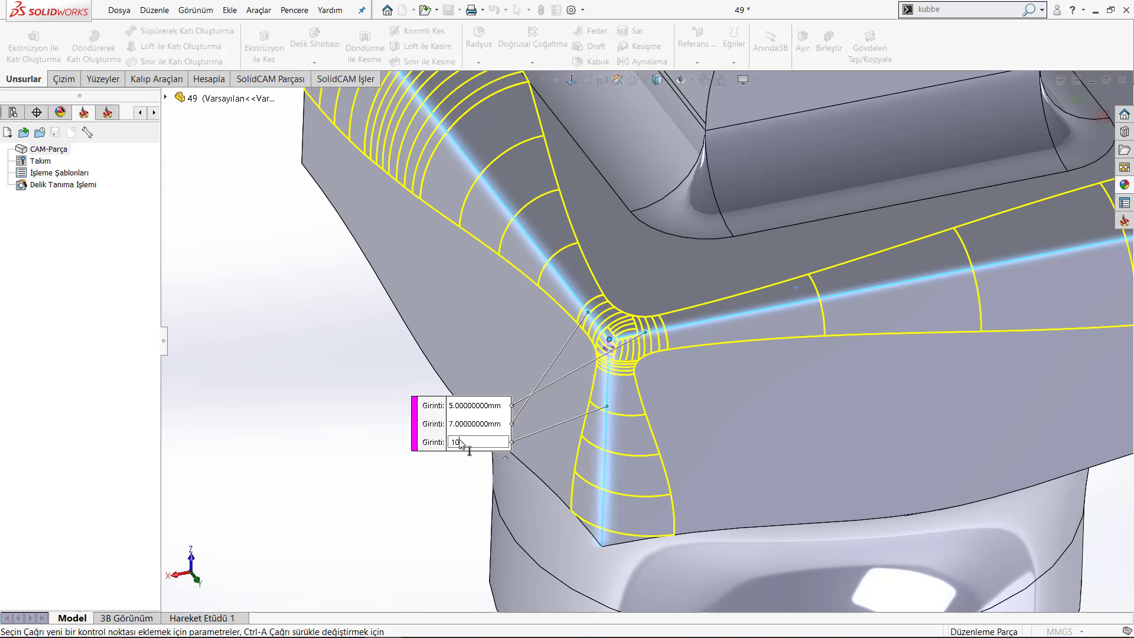
key(Return)
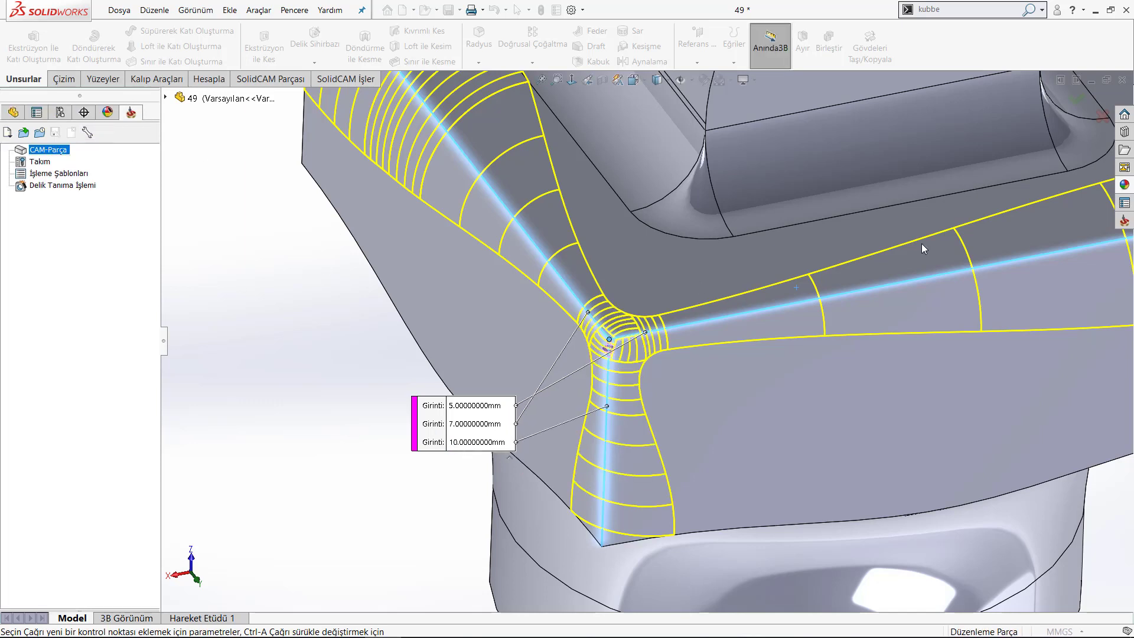
key(Return)
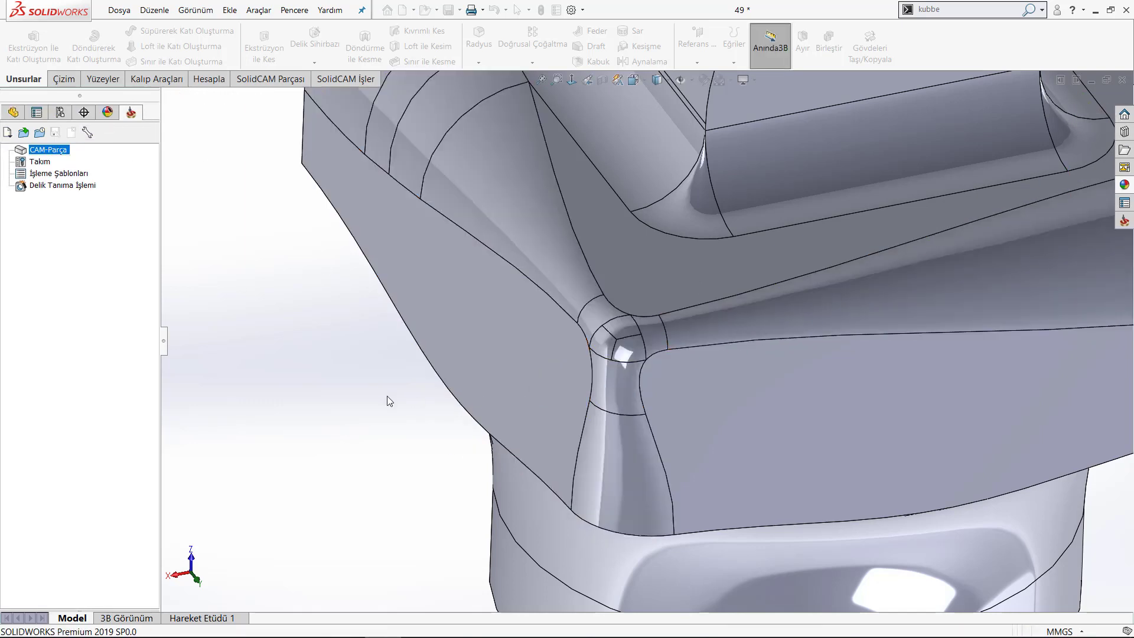
scroll(665, 378, up, 5)
scroll(643, 341, down, 4)
scroll(644, 341, up, 6)
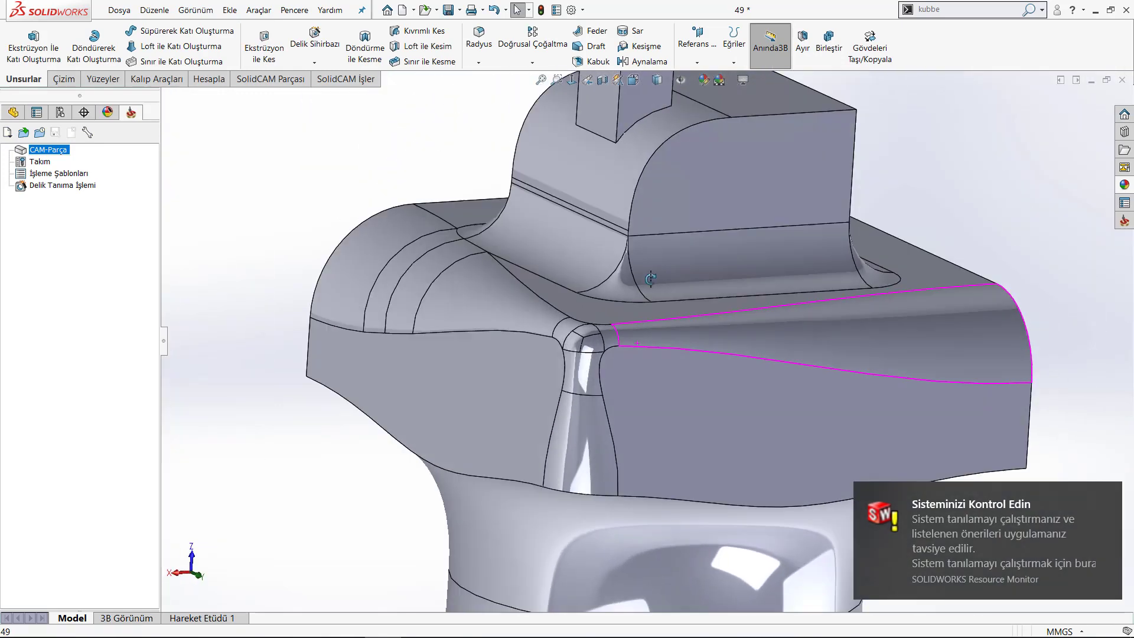
scroll(660, 376, down, 6)
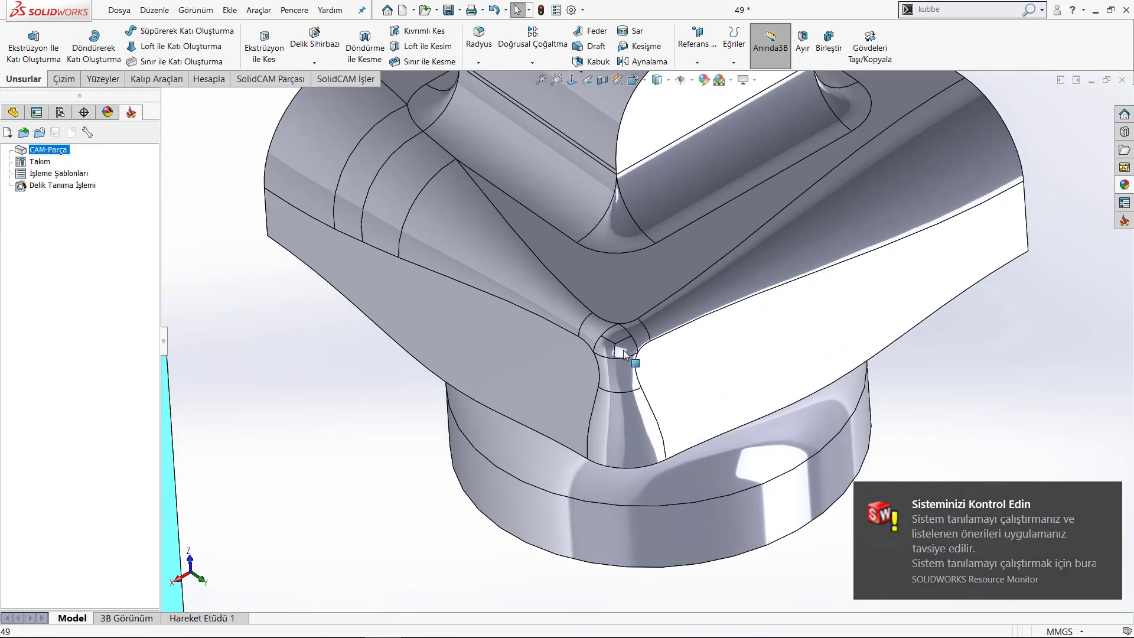
click(600, 348)
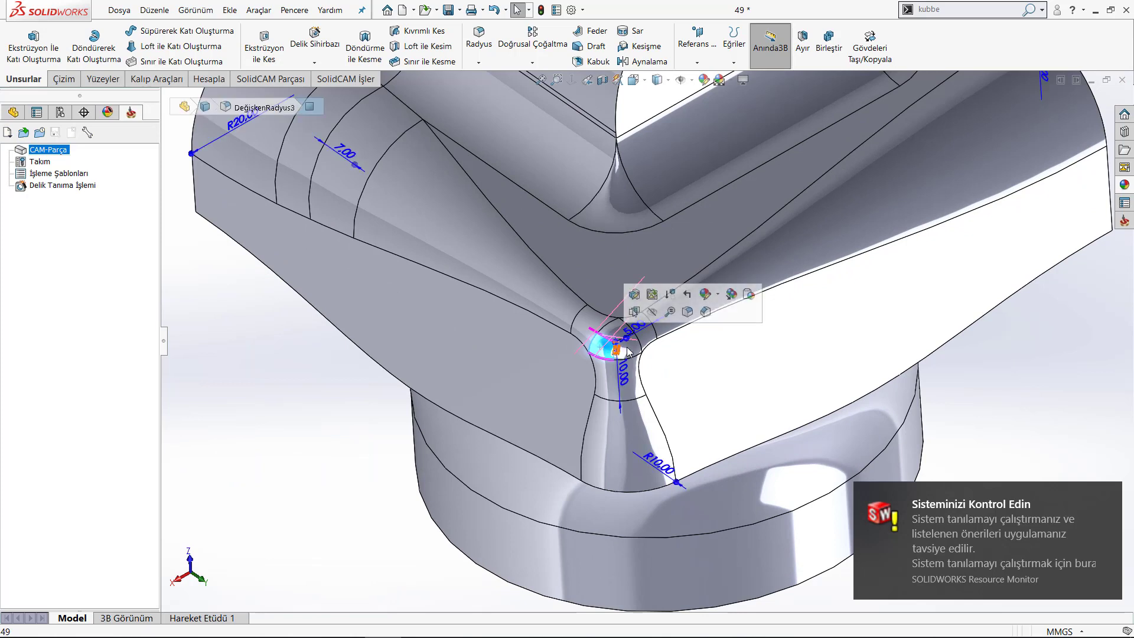
click(350, 456)
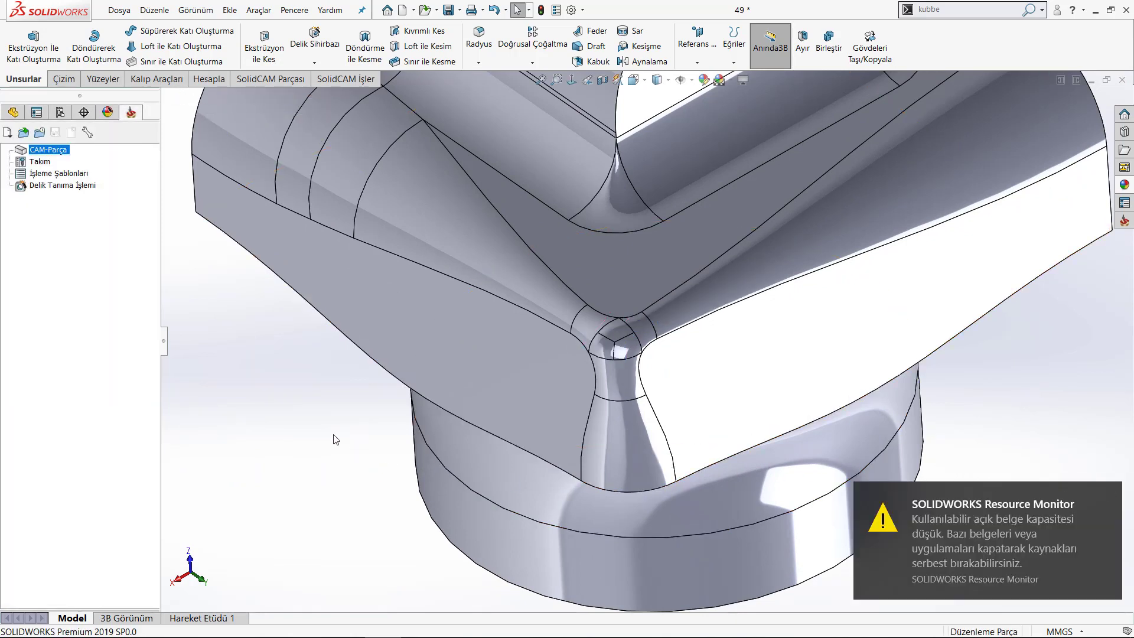
key(f)
scroll(666, 394, down, 3)
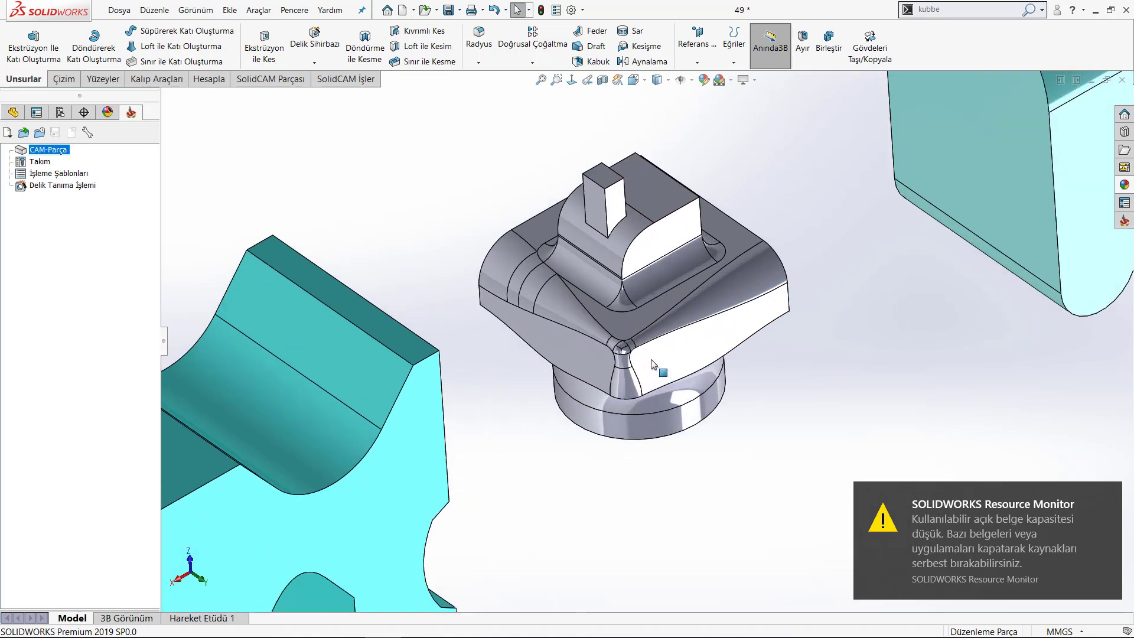
scroll(653, 362, down, 3)
scroll(624, 345, down, 3)
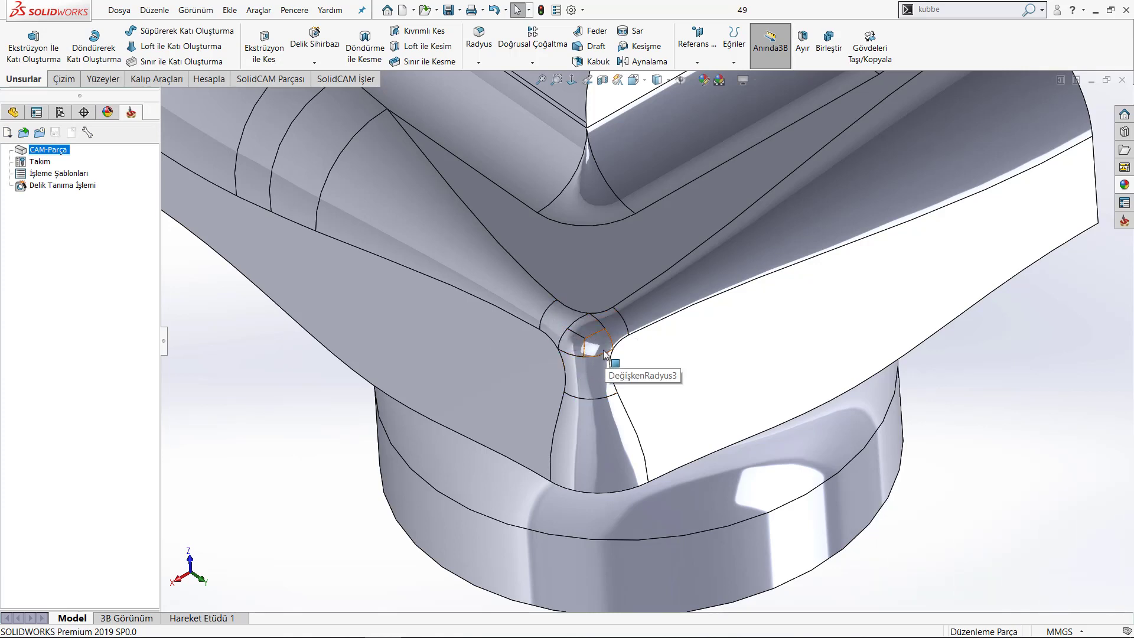
click(101, 79)
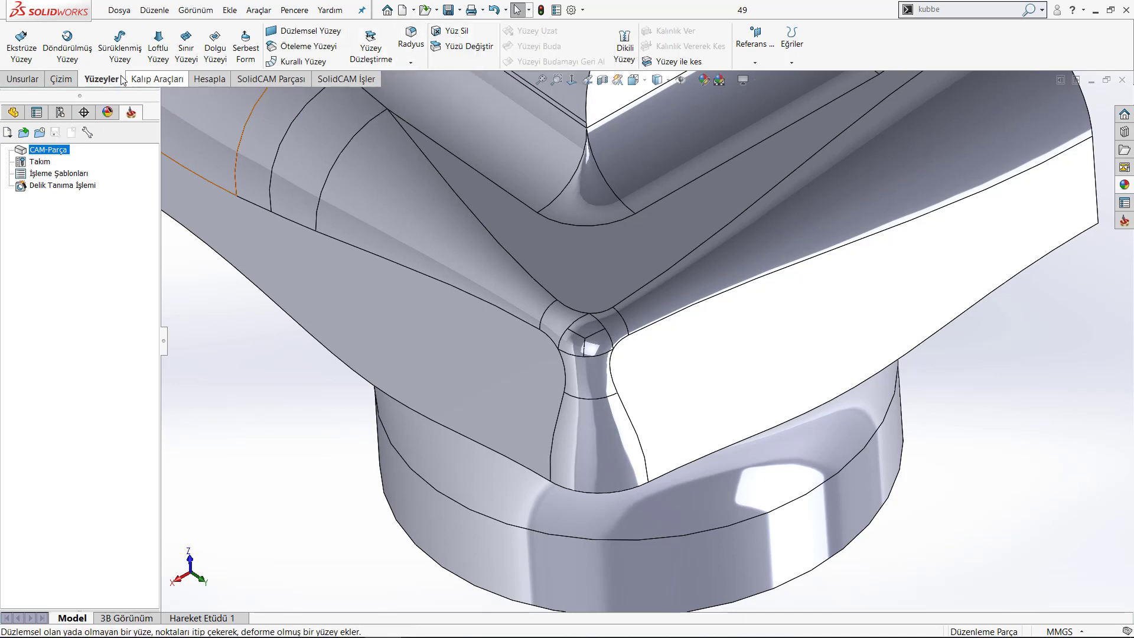
right_click(98, 78)
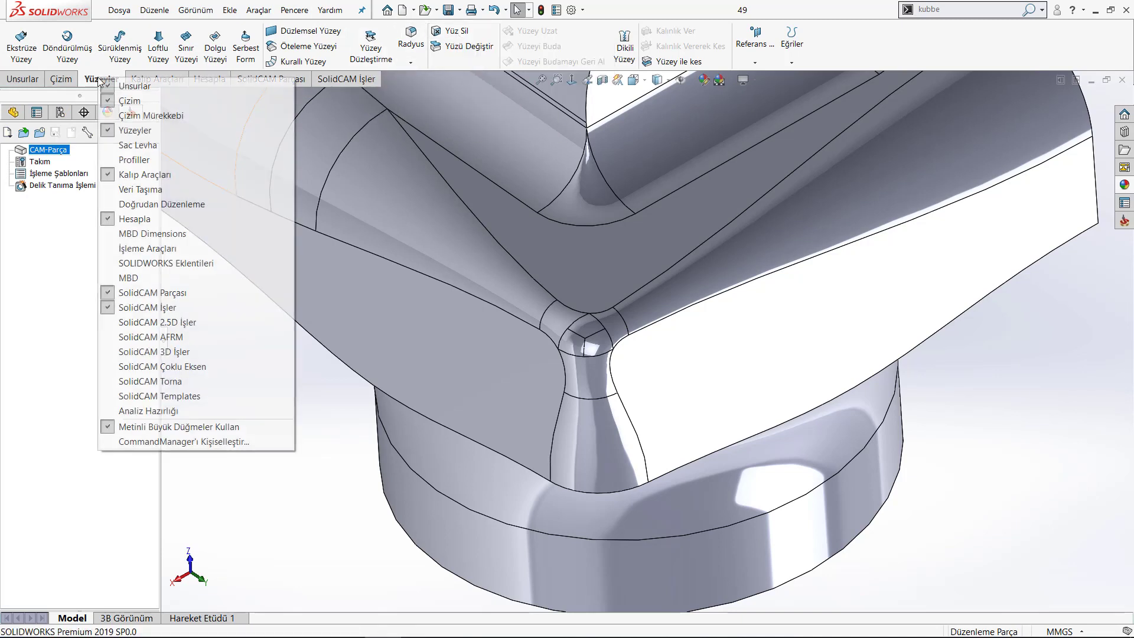
click(132, 130)
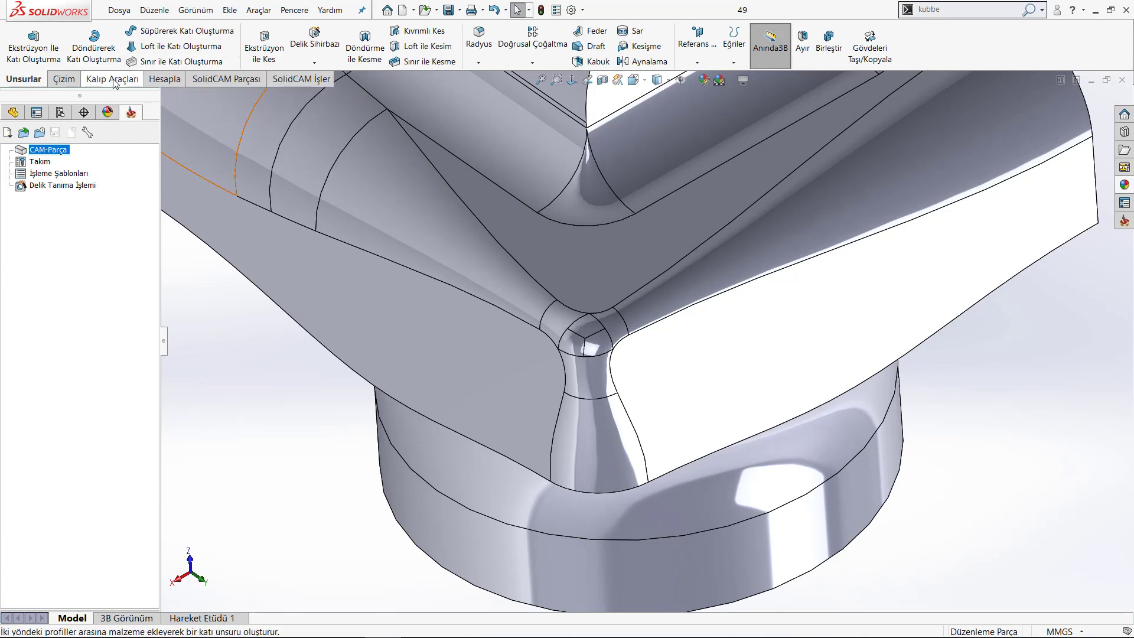
right_click(116, 83)
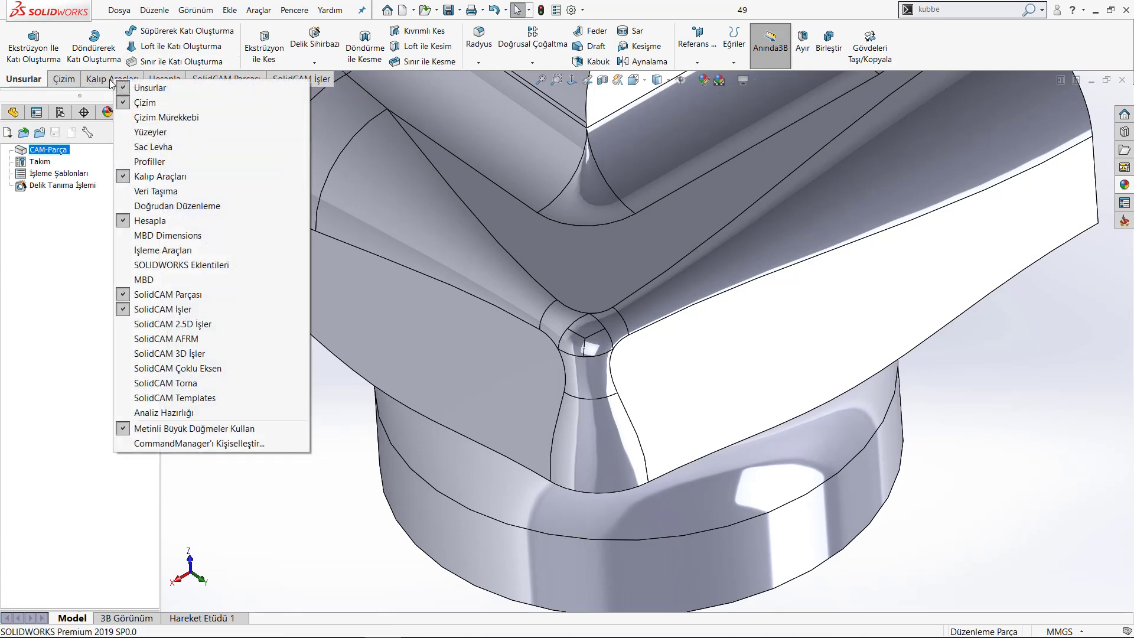
right_click(101, 45)
click(55, 267)
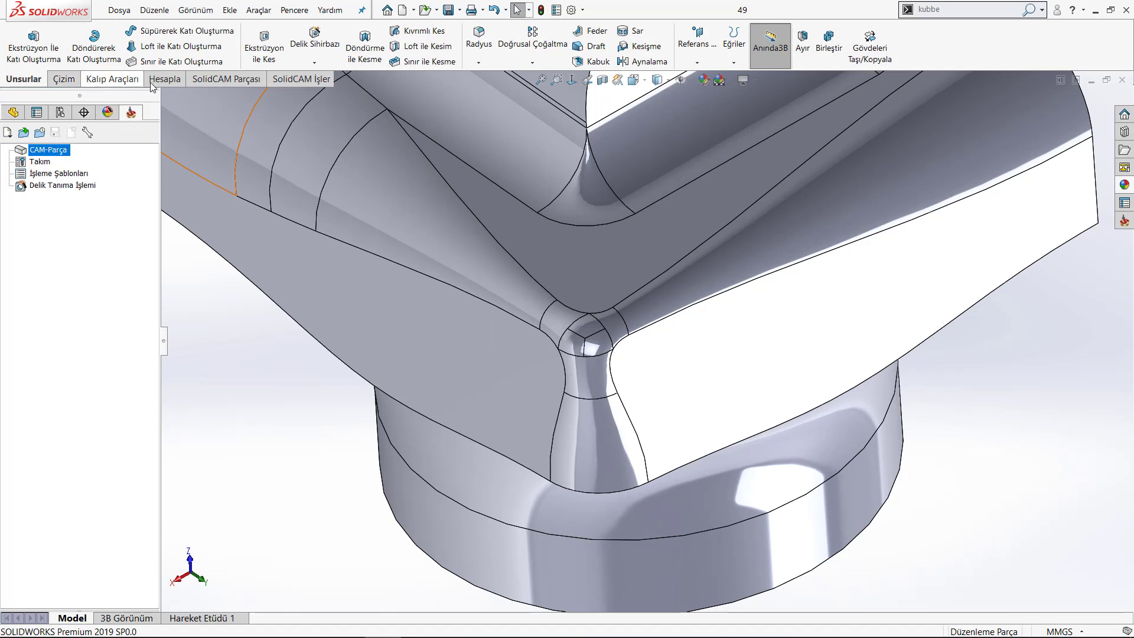
right_click(104, 85)
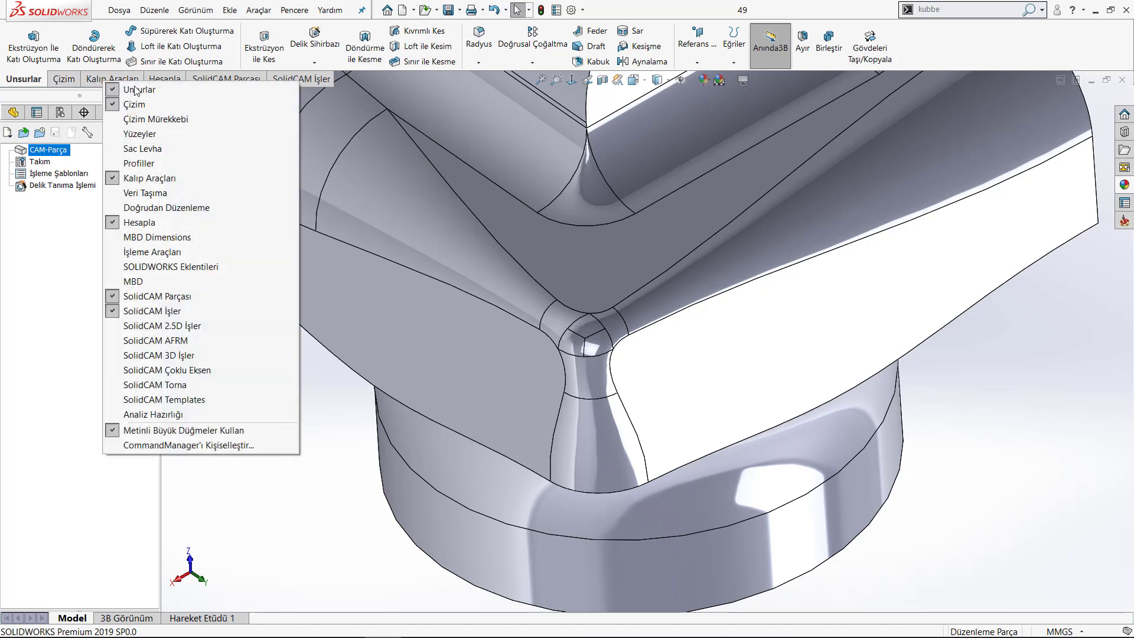
click(143, 135)
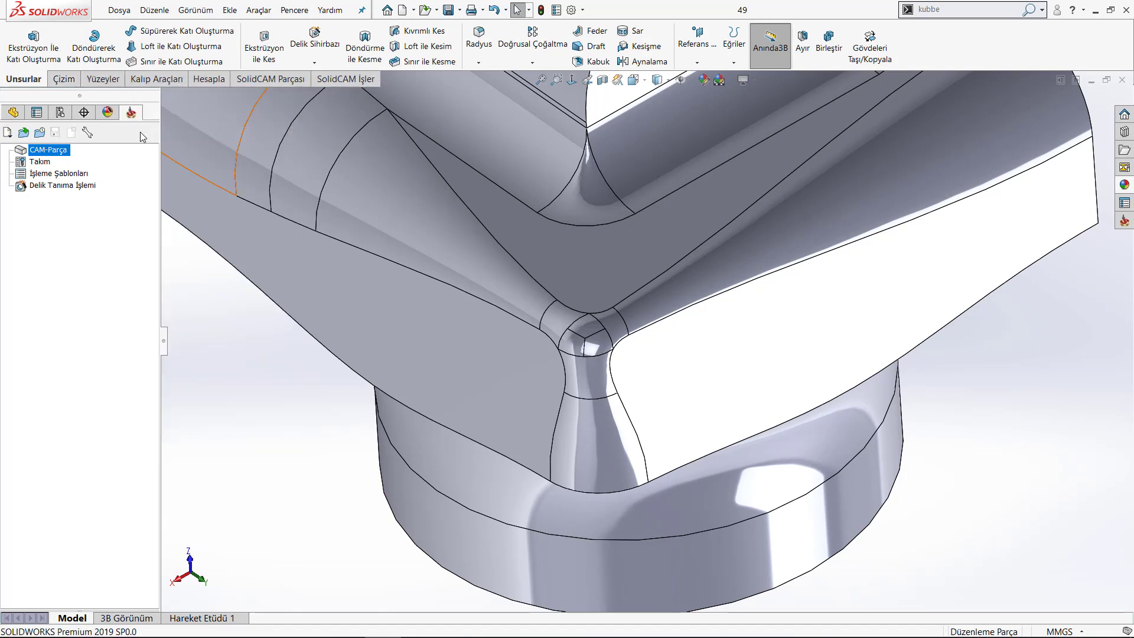
click(102, 82)
Remove the six corner fillet faces with Delete Face using Delete and Patch.
click(455, 35)
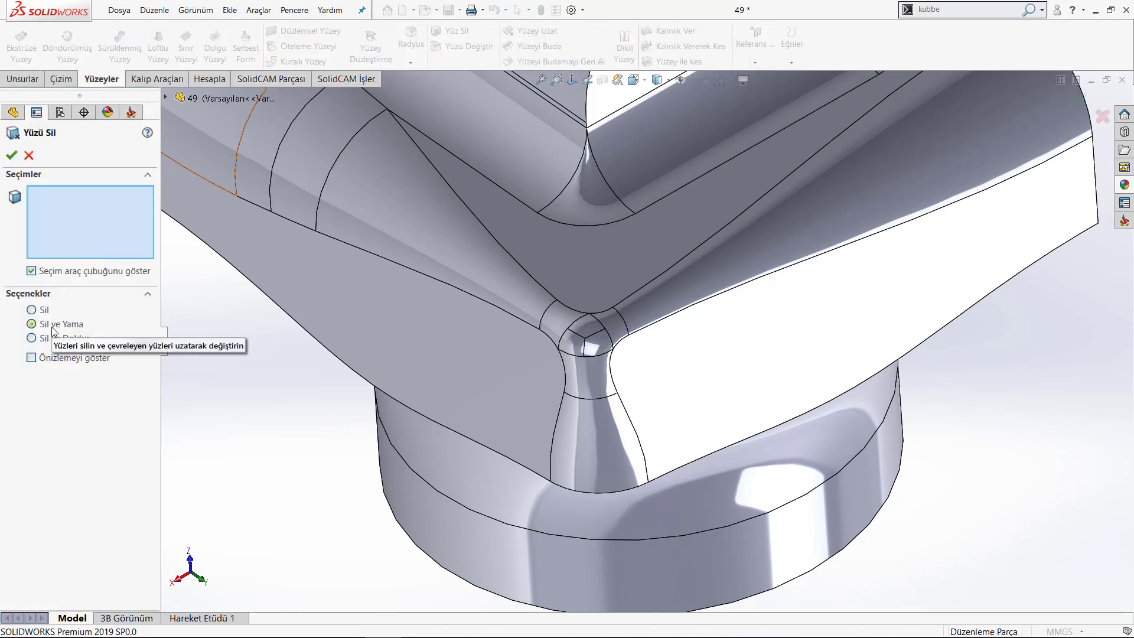
scroll(568, 354, down, 3)
scroll(591, 366, down, 2)
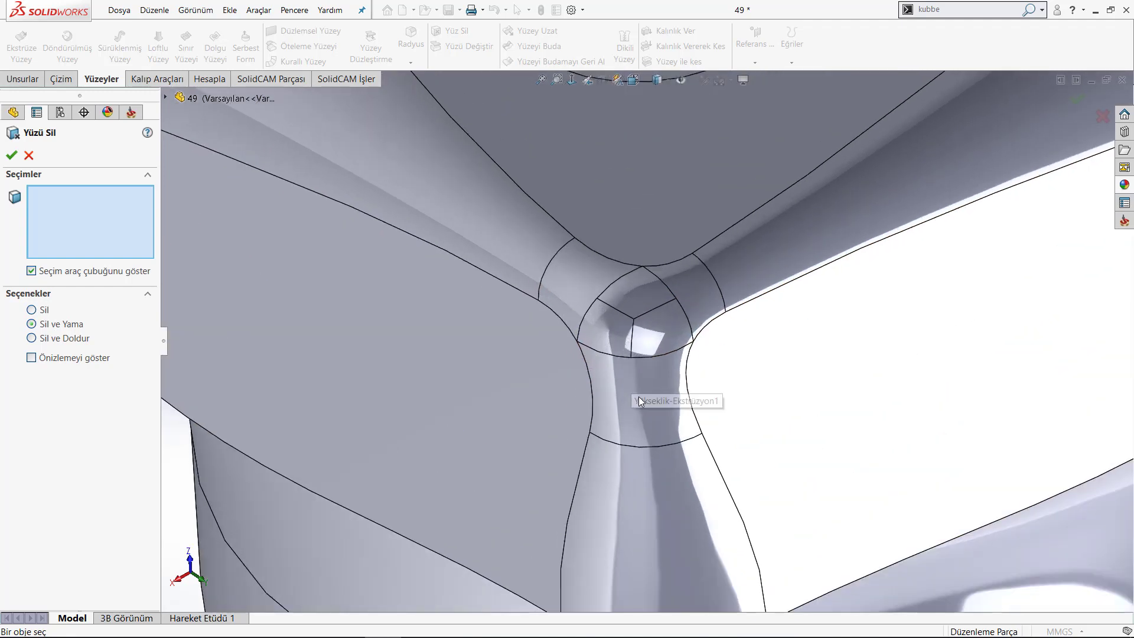
click(639, 395)
click(646, 340)
click(617, 301)
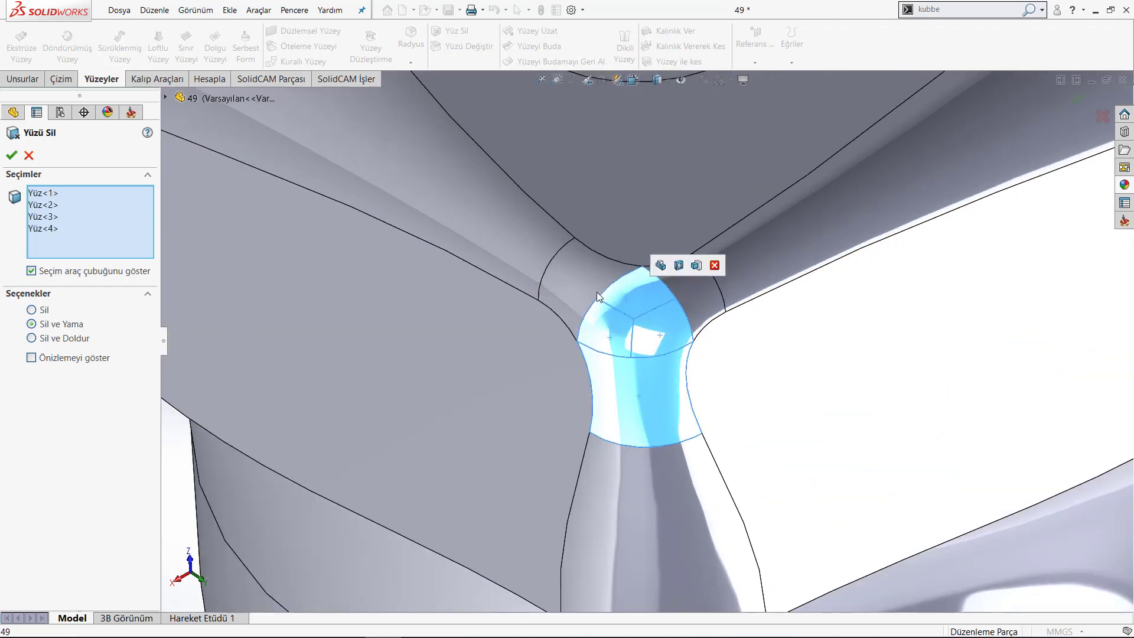
click(708, 305)
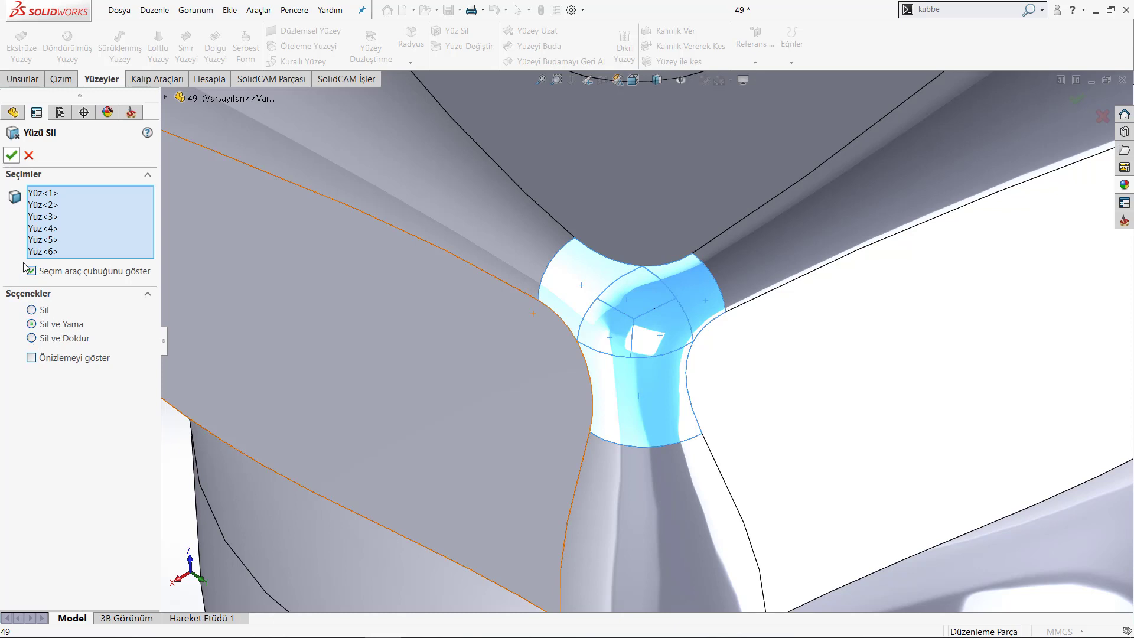
click(11, 157)
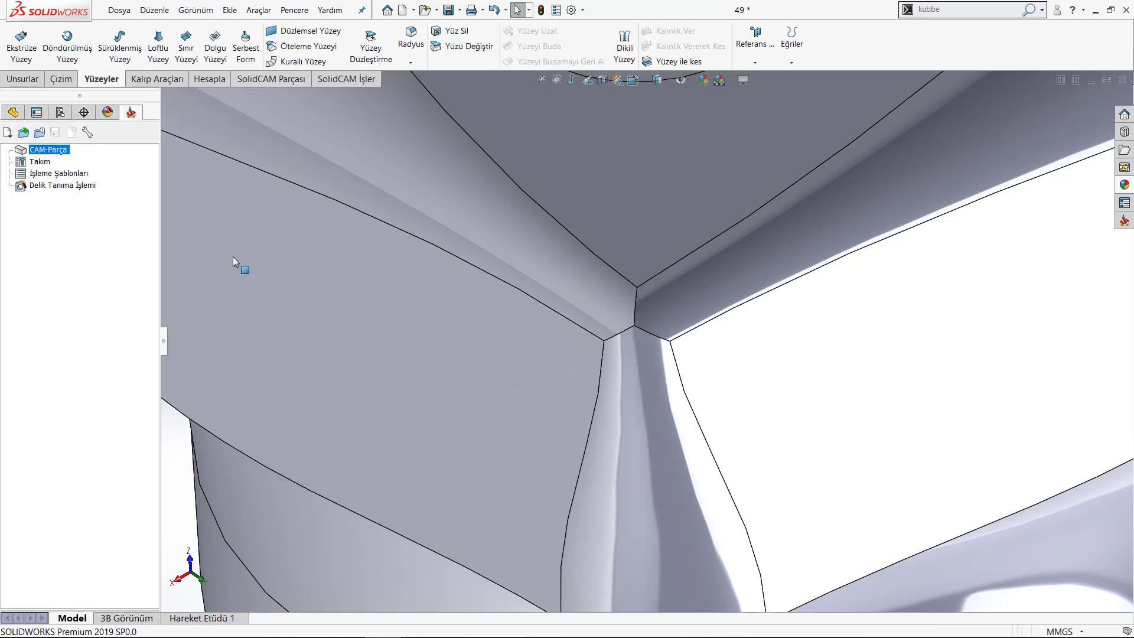
scroll(649, 366, up, 3)
scroll(656, 348, down, 3)
Edit YüzSil1 to use Sil ve Doldur with Teğet dolgu for a smooth tangent fill.
mouse_move(658, 339)
middle_down()
mouse_move(562, 318)
mouse_move(583, 380)
mouse_move(644, 330)
mouse_move(675, 356)
middle_up()
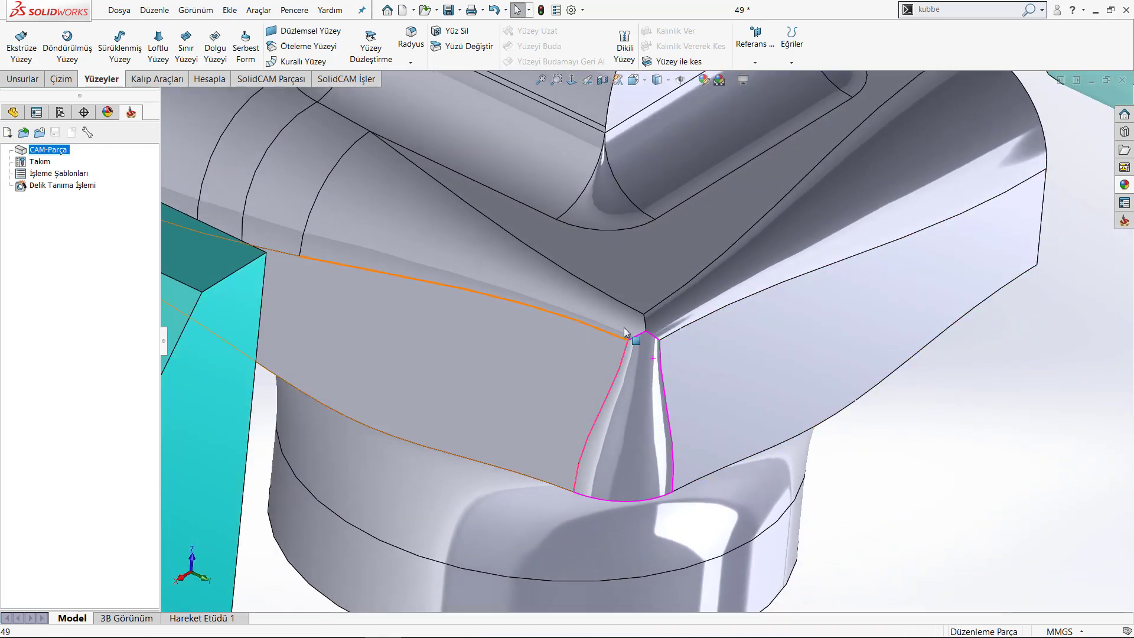
click(13, 112)
click(34, 588)
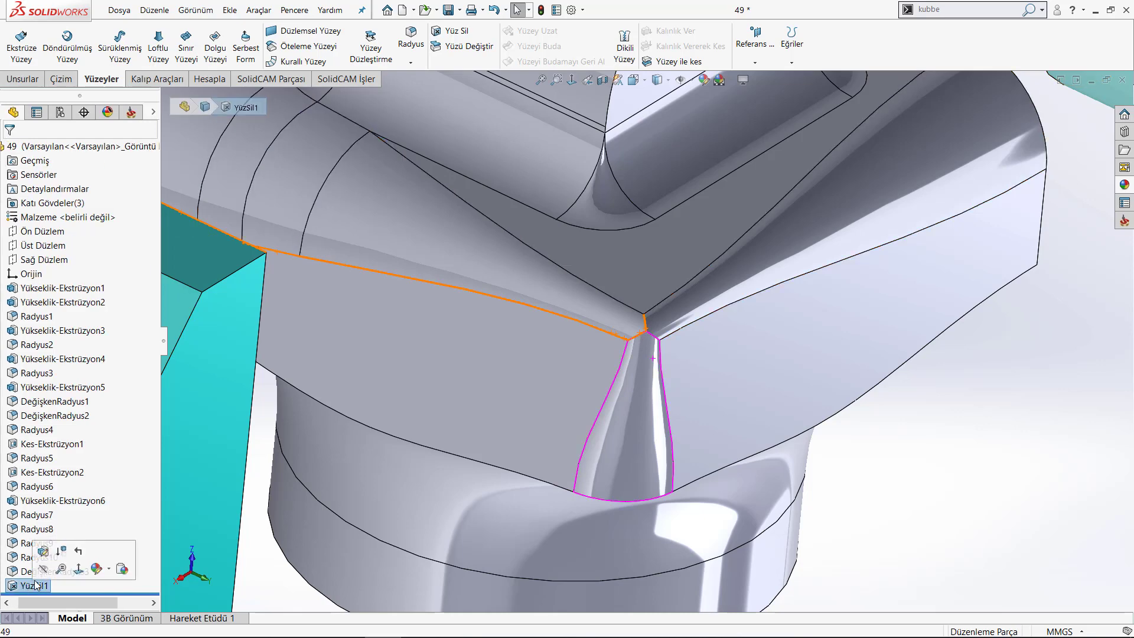
click(42, 552)
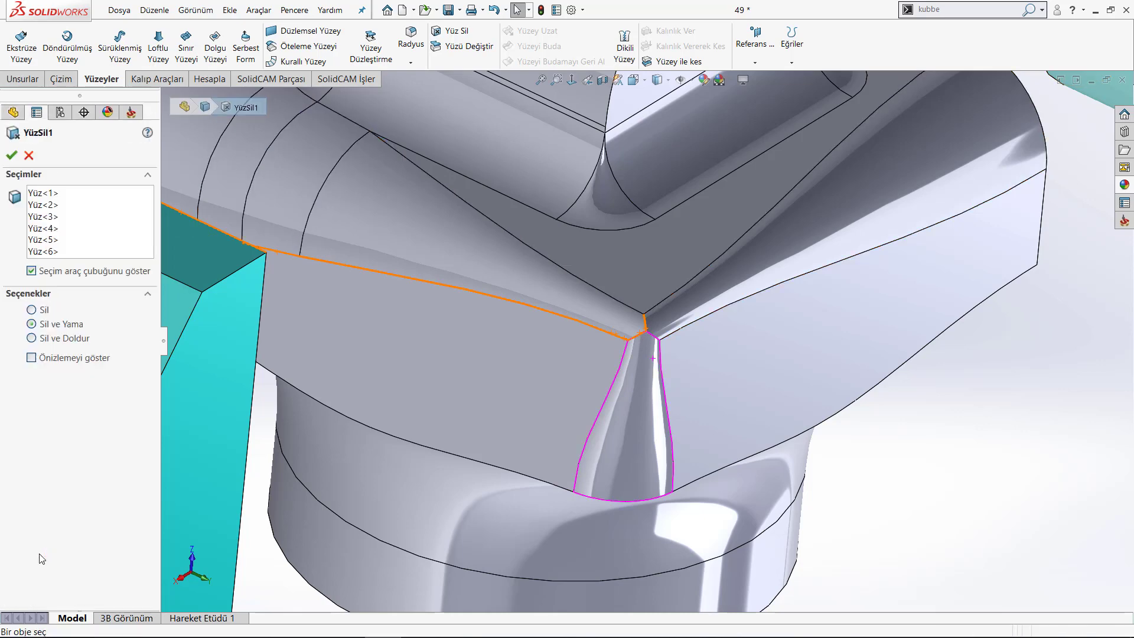
click(60, 345)
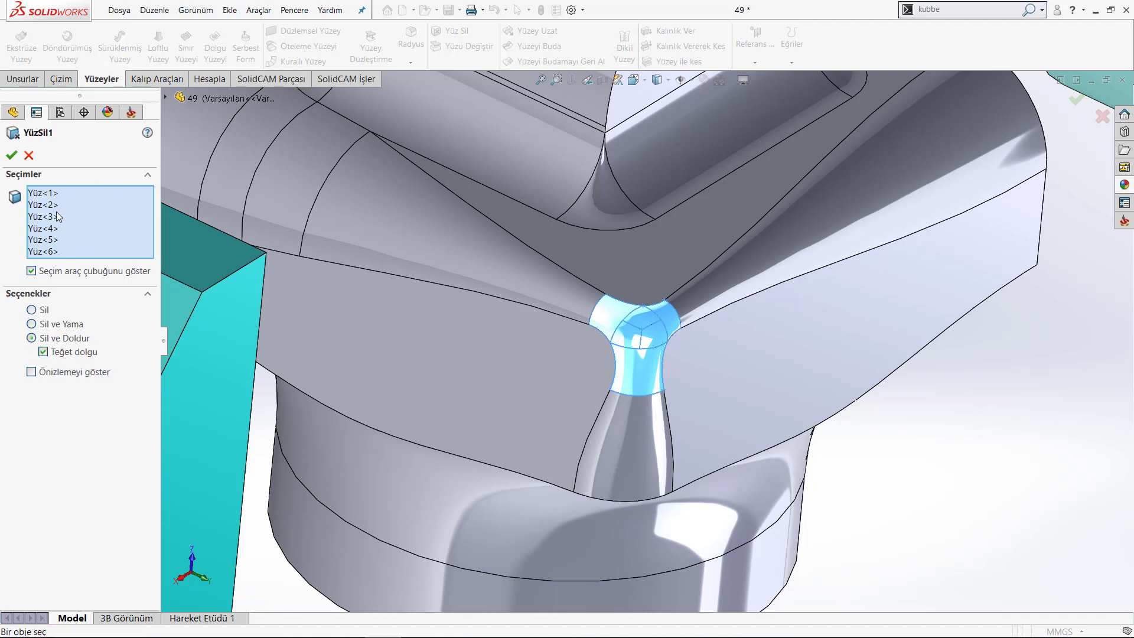
click(12, 156)
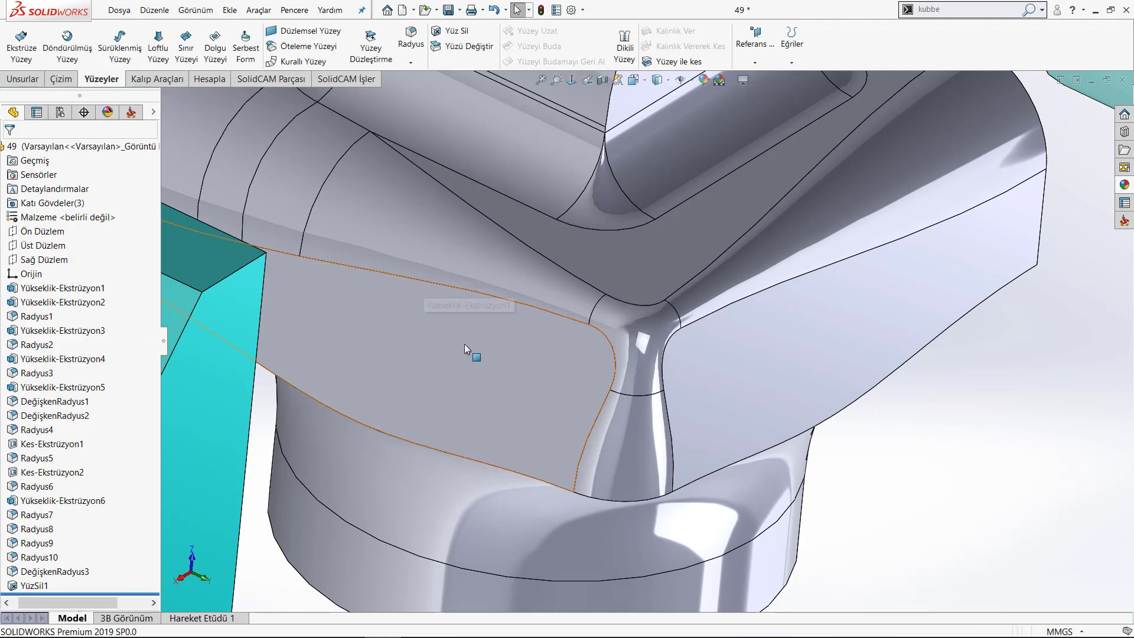
Zoom in, select the new fill face at the corner, and orbit to inspect it.
scroll(634, 349, down, 2)
scroll(646, 331, down, 2)
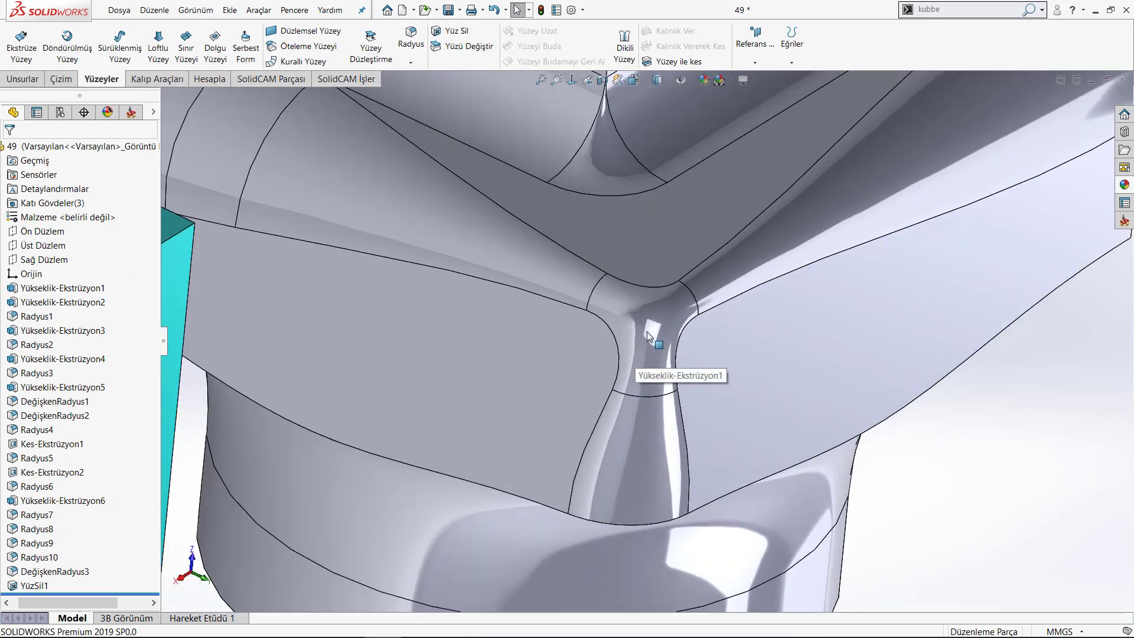
click(647, 331)
key(Escape)
scroll(903, 467, up, 3)
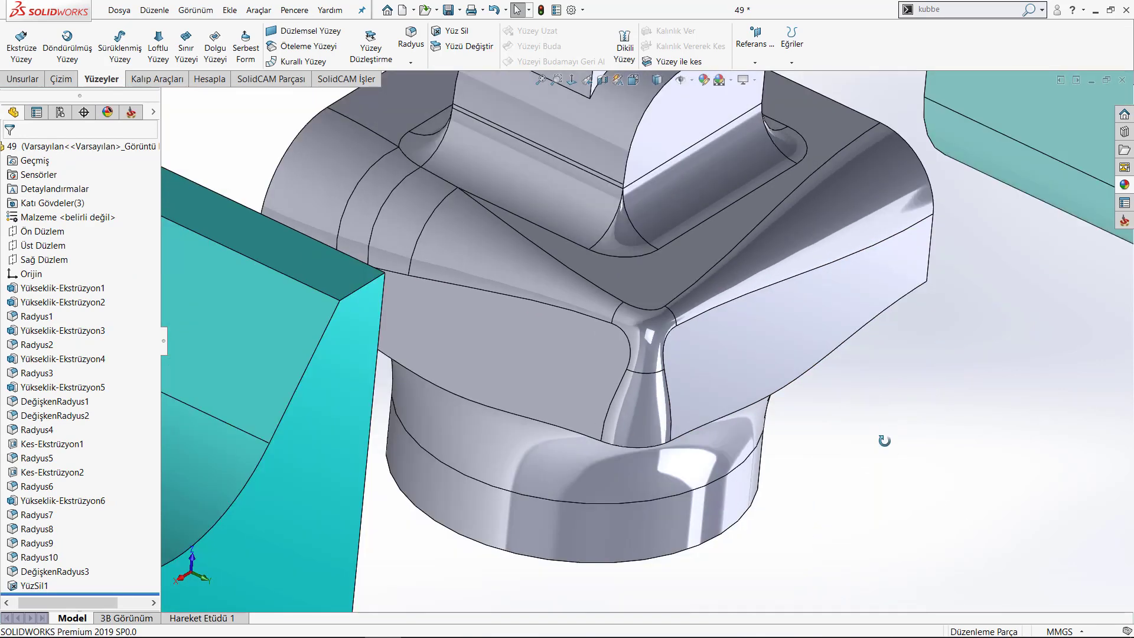
mouse_move(884, 441)
middle_down()
mouse_move(817, 459)
mouse_move(805, 527)
mouse_move(858, 542)
mouse_move(835, 445)
mouse_move(804, 452)
mouse_move(868, 405)
mouse_move(904, 441)
mouse_move(886, 480)
middle_up()
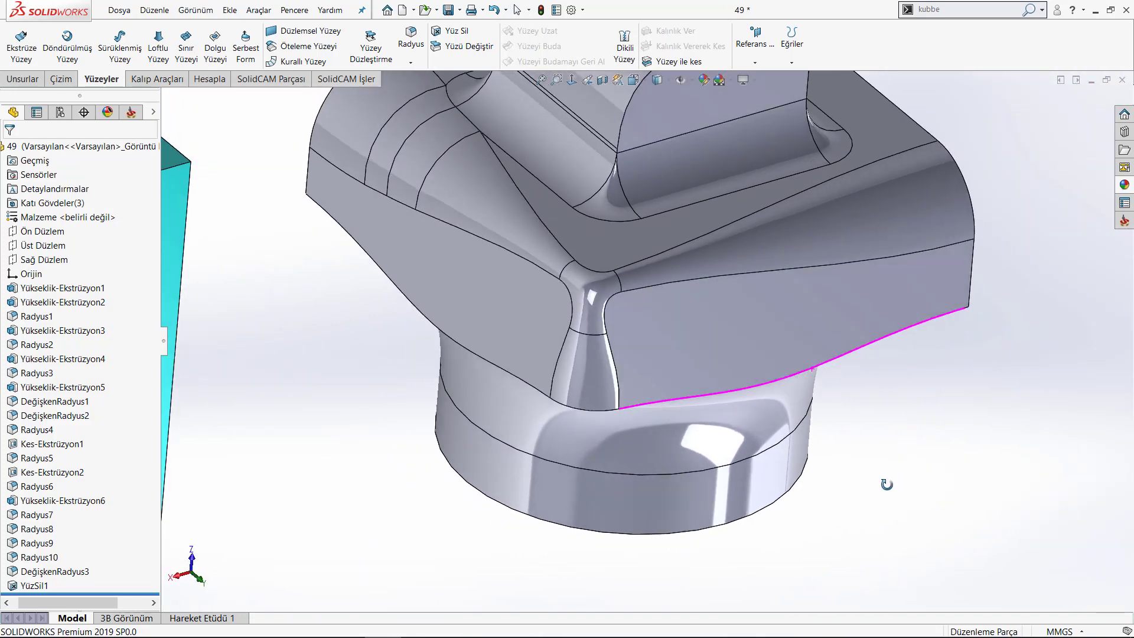
Fit the whole model in view, orbit toward a top-down angle, and close the part.
key(ctrl+7)
middle_drag(710, 353, 559, 278)
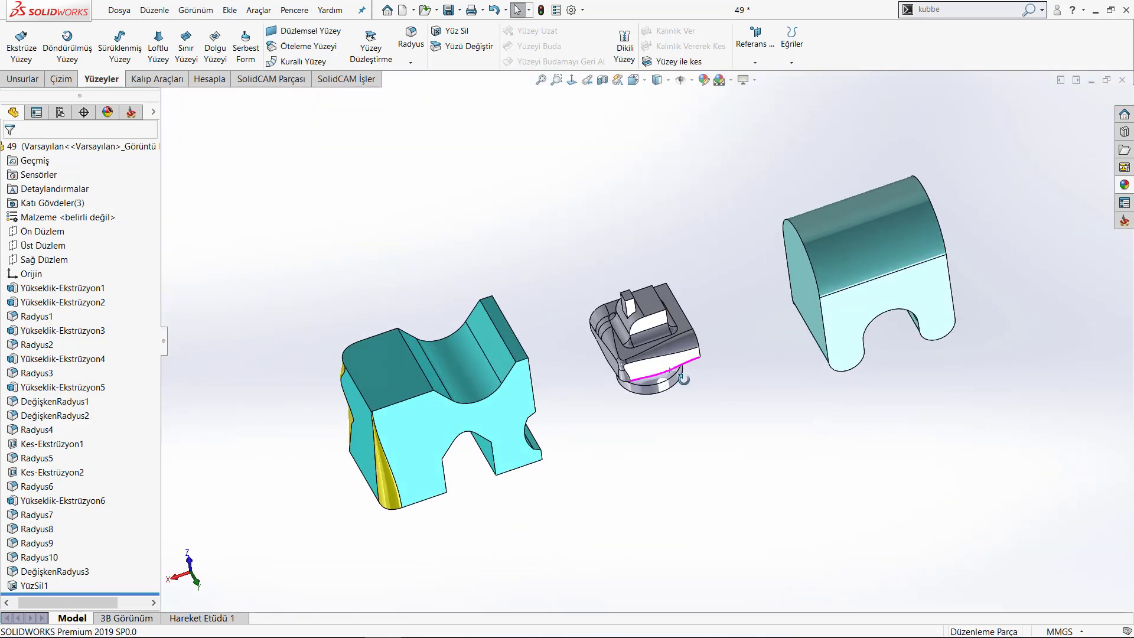
scroll(558, 279, down, 3)
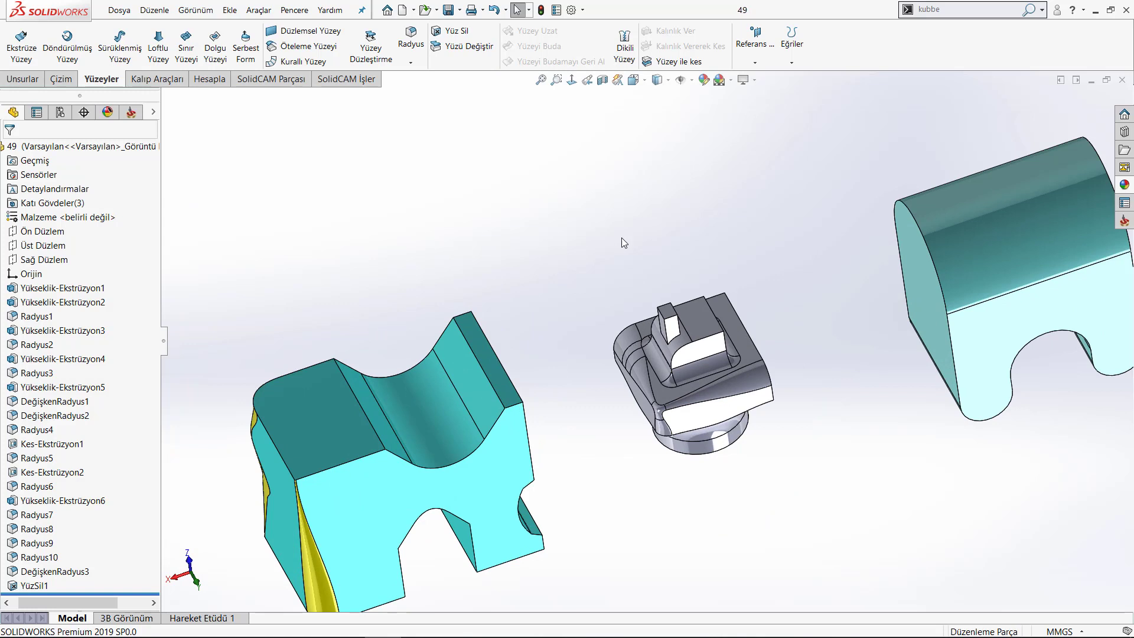
click(1122, 79)
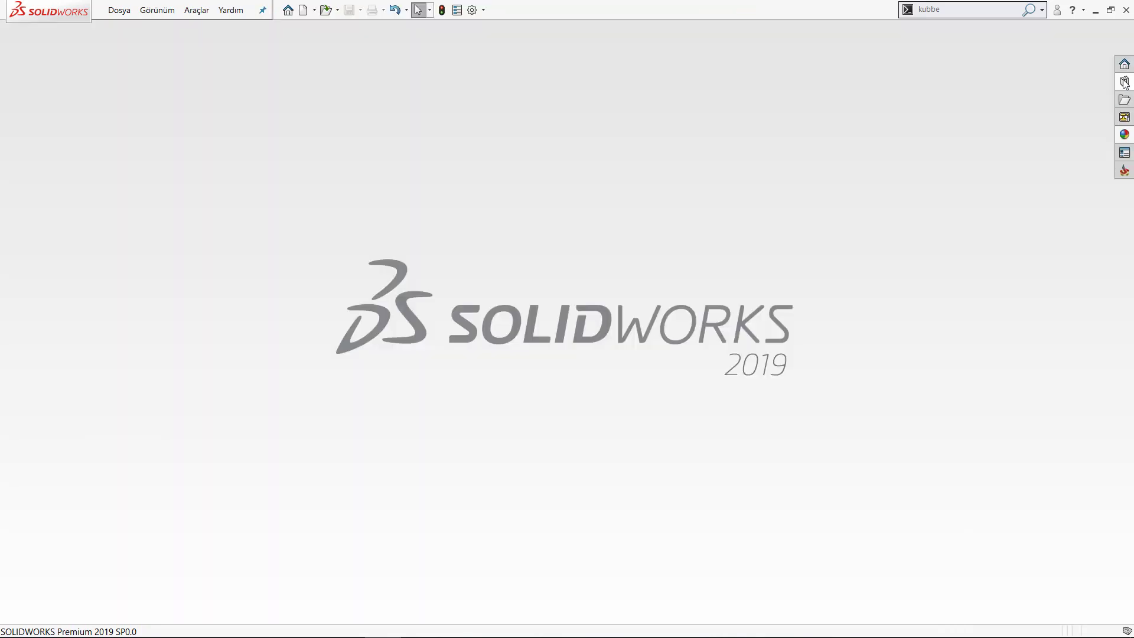